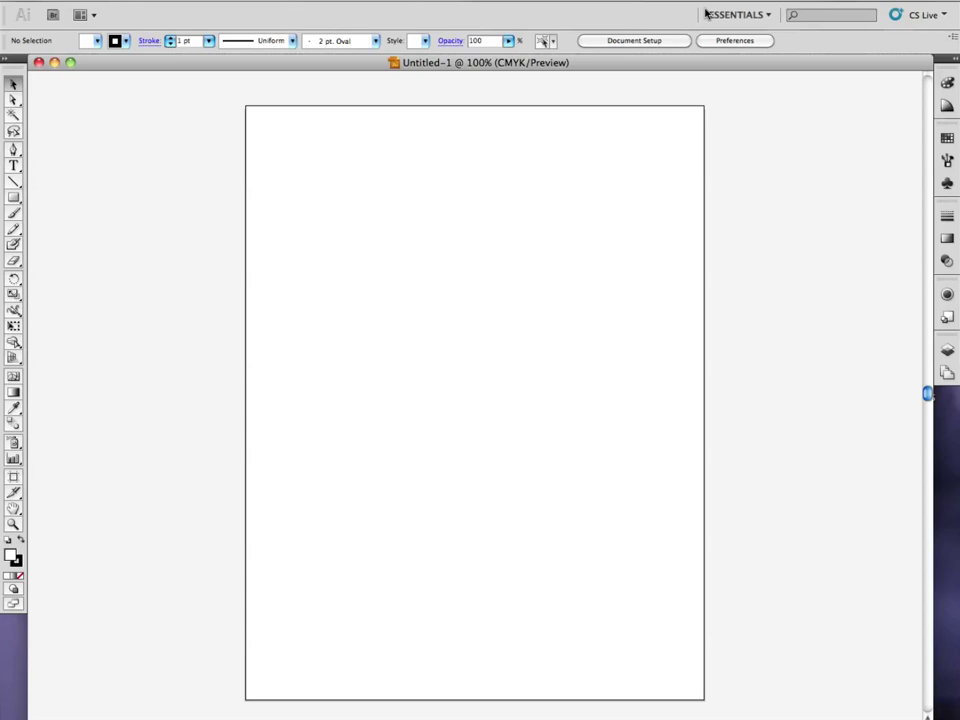
# Draw three overlapping rectangles in the upper-left part of the artboard and a circle beside the lower one
pyautogui.click(13, 200)
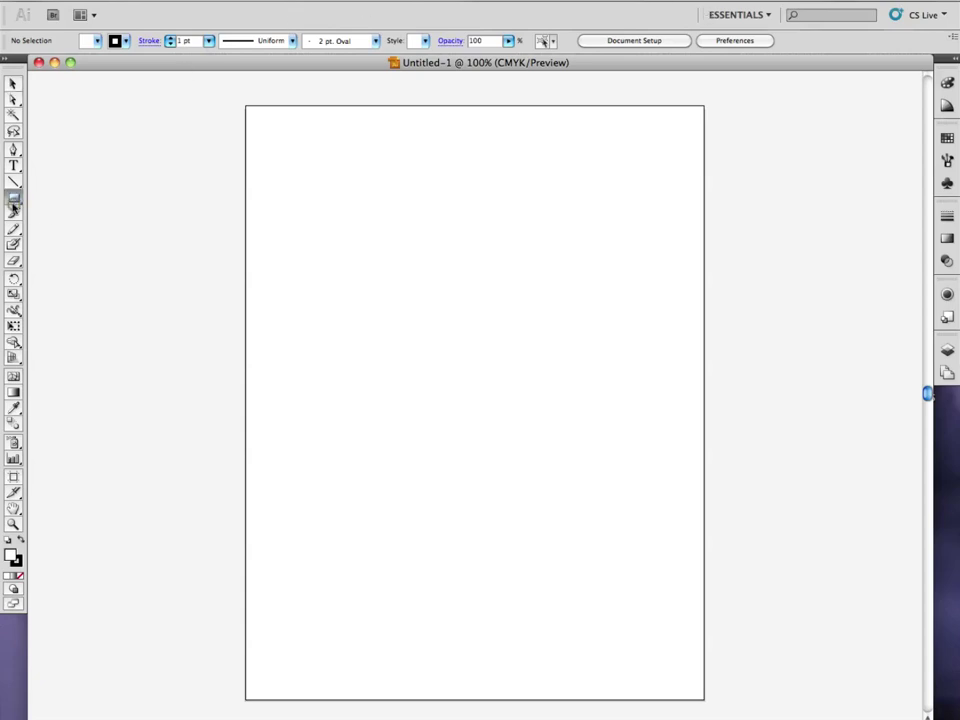
pyautogui.moveTo(298, 201); pyautogui.dragTo(463, 365)
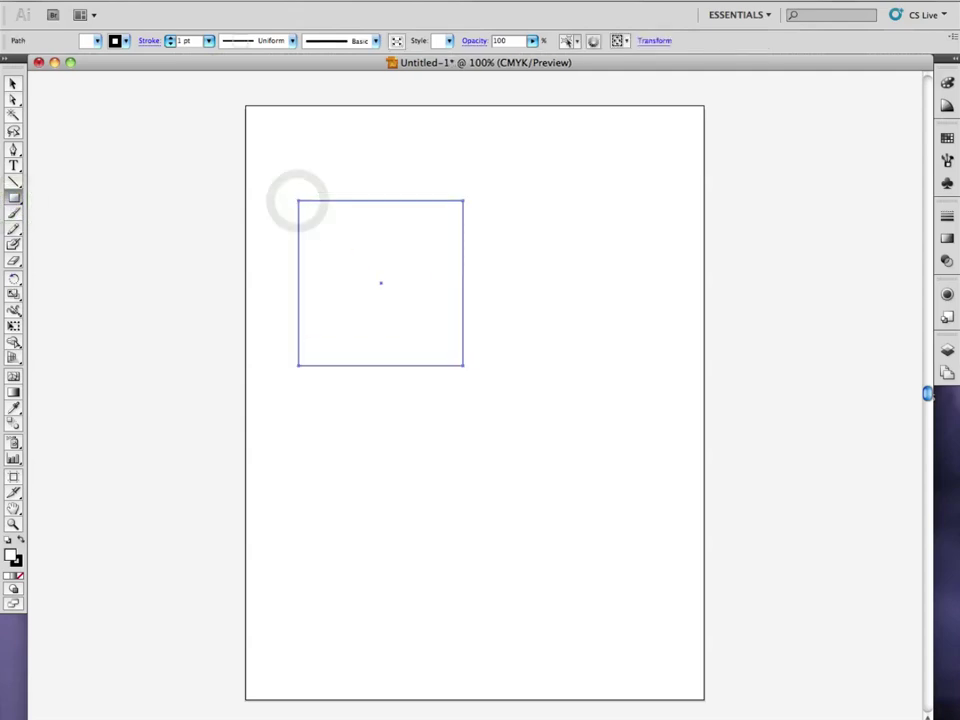
pyautogui.moveTo(422, 130); pyautogui.dragTo(498, 301)
pyautogui.moveTo(267, 350); pyautogui.dragTo(392, 467)
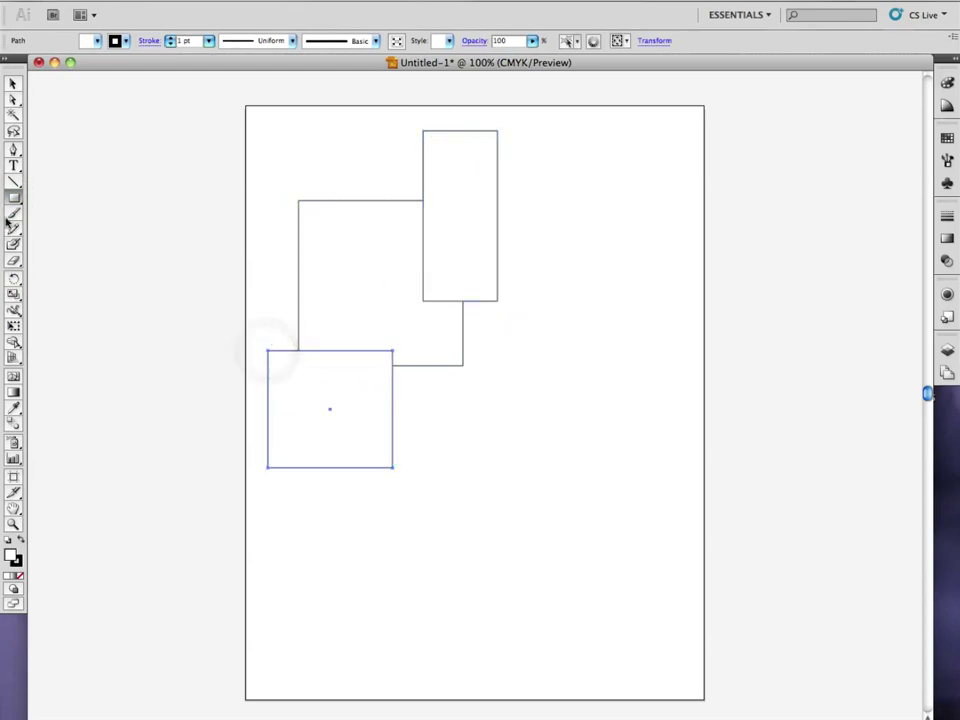
pyautogui.moveTo(14, 197); pyautogui.dragTo(42, 233)
pyautogui.moveTo(427, 322); pyautogui.dragTo(551, 446)
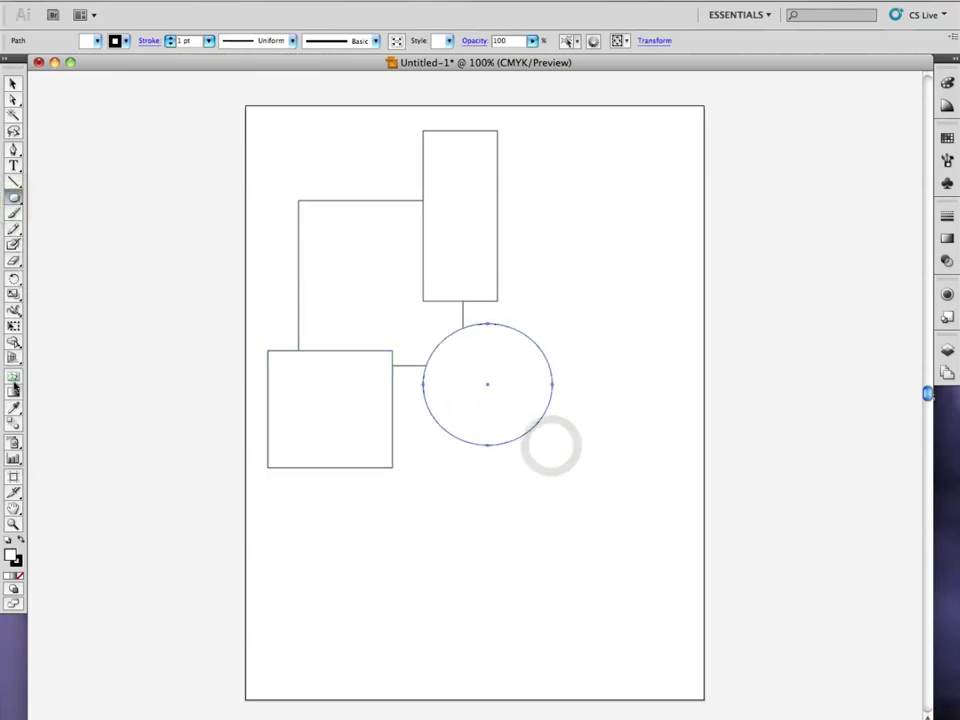
# Draw a steep straight line from near the artboard's bottom to its top across the shapes, with a 10 pt stroke
pyautogui.click(16, 181)
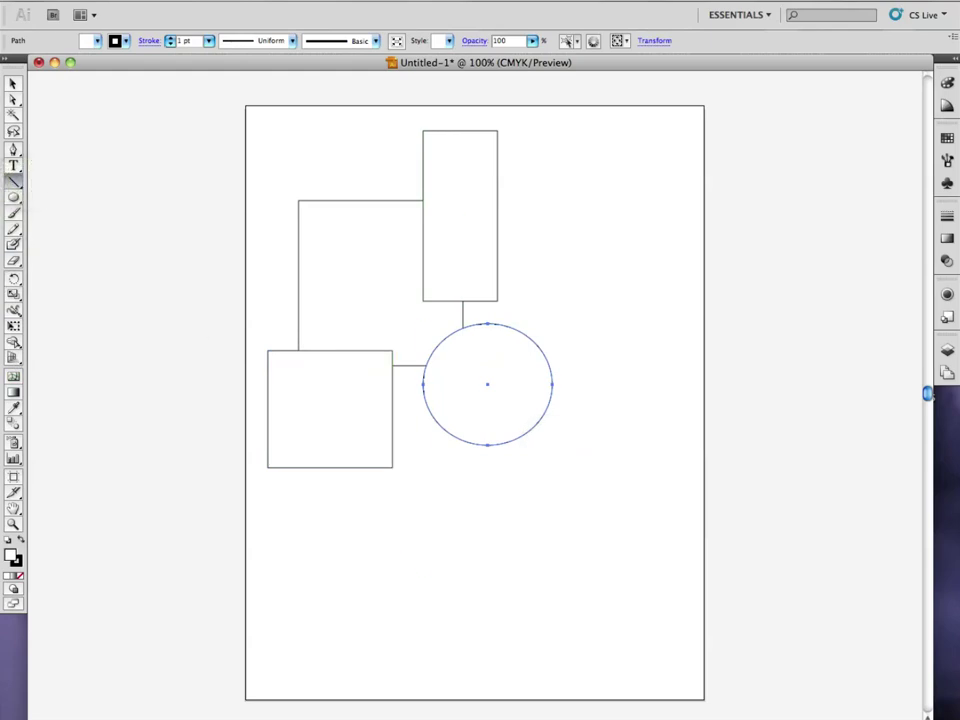
pyautogui.moveTo(427, 648)
pyautogui.mouseDown()
pyautogui.moveTo(409, 311)
pyautogui.moveTo(369, 146)
pyautogui.moveTo(360, 151)
pyautogui.mouseUp()
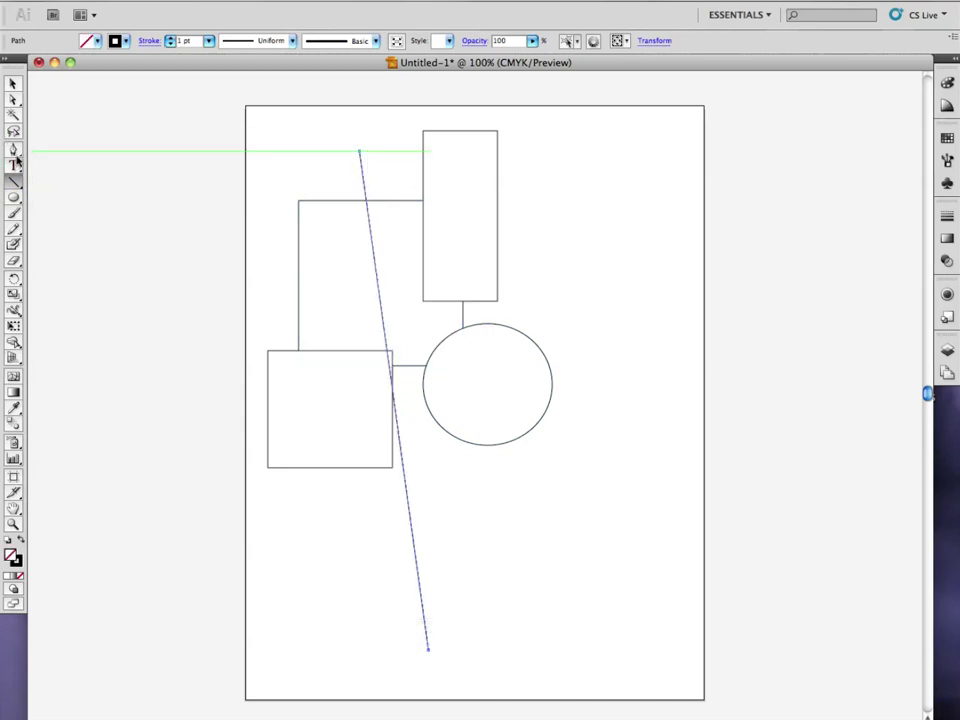
pyautogui.click(169, 37)
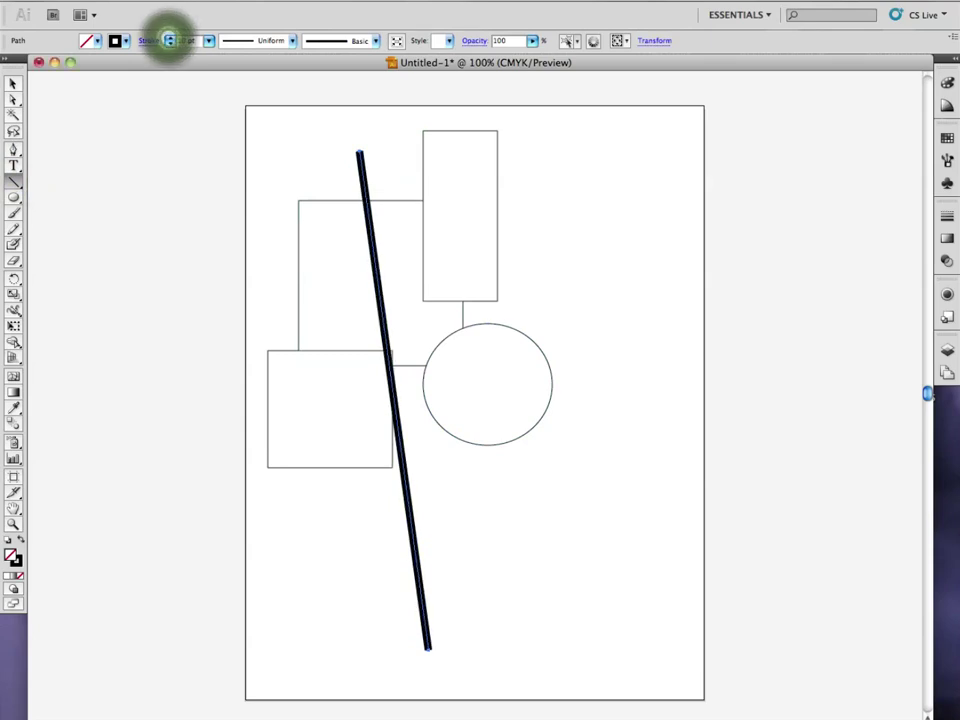
# Bend the thick line into an S-curve by converting both end anchors to smooth, lengthen the upper handle and deselect
pyautogui.moveTo(14, 150); pyautogui.dragTo(114, 201)
pyautogui.moveTo(360, 152); pyautogui.dragTo(378, 98)
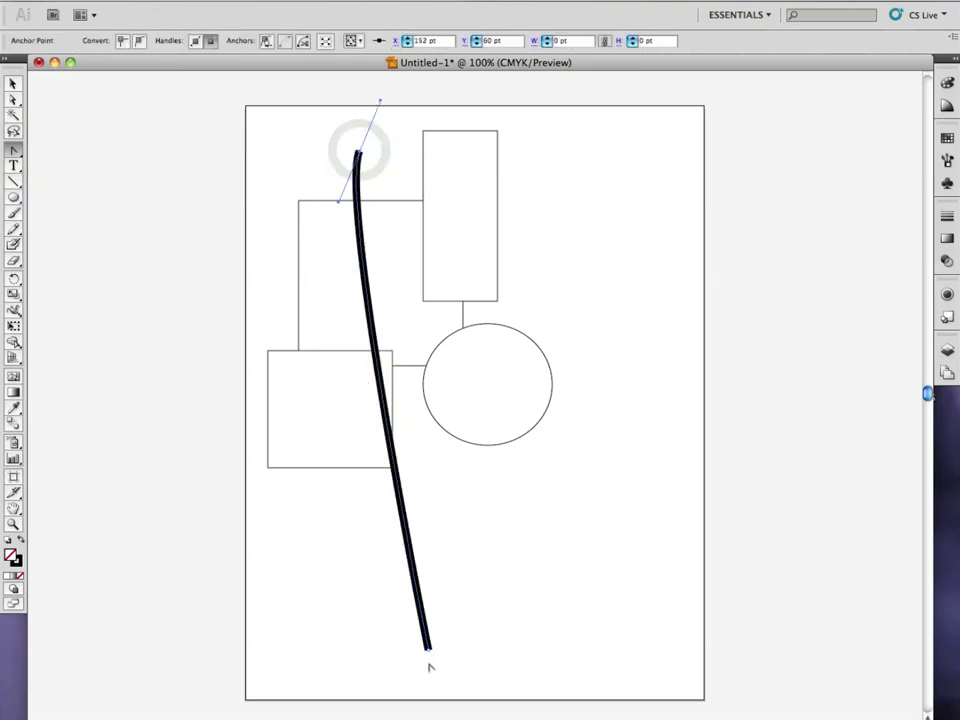
pyautogui.moveTo(428, 648)
pyautogui.mouseDown()
pyautogui.moveTo(364, 710)
pyautogui.moveTo(343, 712)
pyautogui.moveTo(523, 703)
pyautogui.moveTo(561, 557)
pyautogui.moveTo(571, 380)
pyautogui.mouseUp()
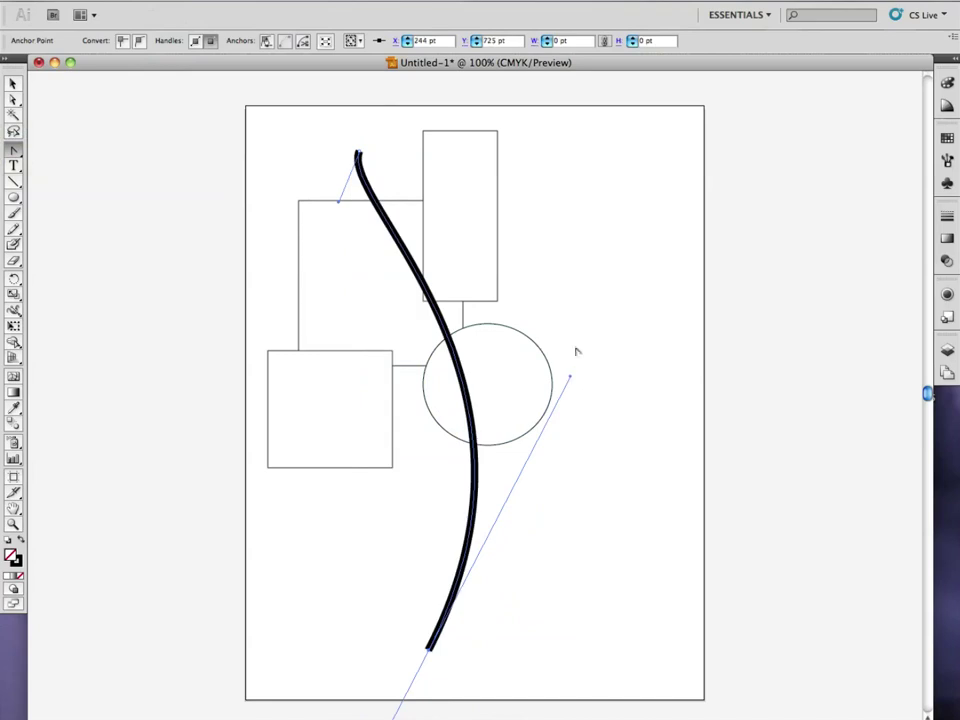
pyautogui.click(13, 99)
pyautogui.click(336, 210)
pyautogui.moveTo(336, 202); pyautogui.dragTo(326, 242)
pyautogui.click(13, 83)
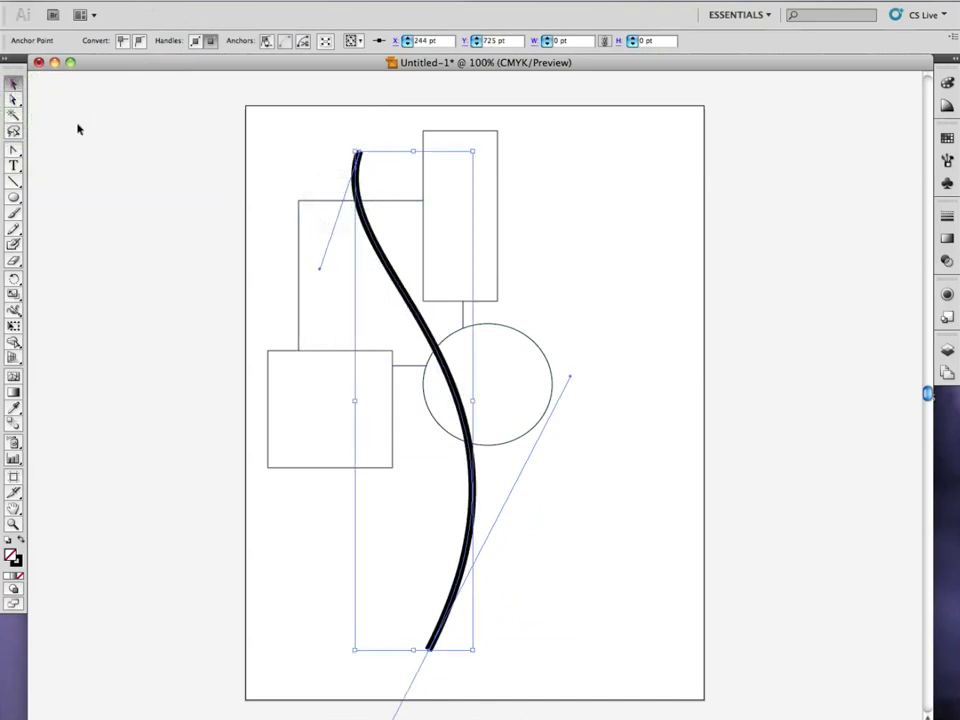
pyautogui.click(657, 246)
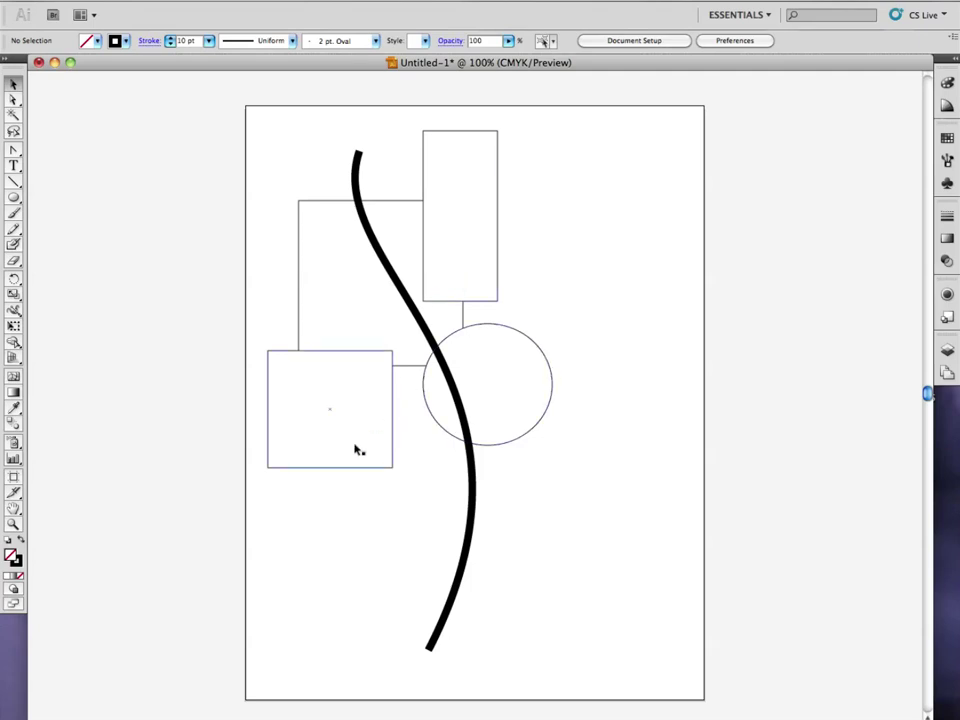
# Move the lower-left rectangle slightly left so it overhangs the artboard's left edge
pyautogui.moveTo(364, 431); pyautogui.dragTo(438, 342)
pyautogui.moveTo(380, 368); pyautogui.dragTo(273, 454)
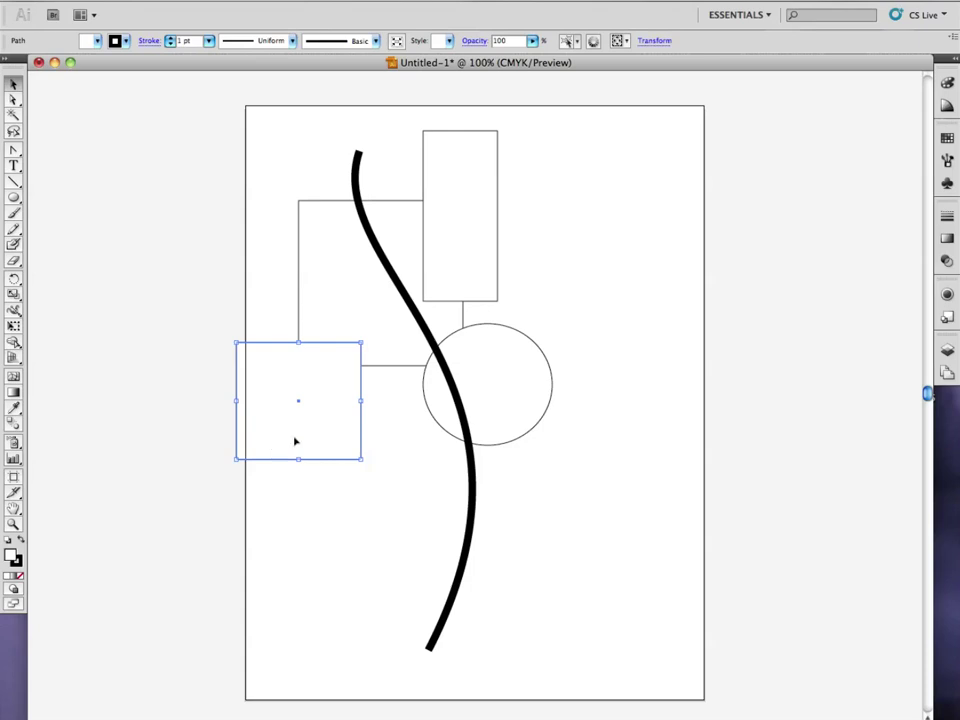
# Show the document's layers in an enlarged list and add a new layer above Layer 1
pyautogui.click(944, 350)
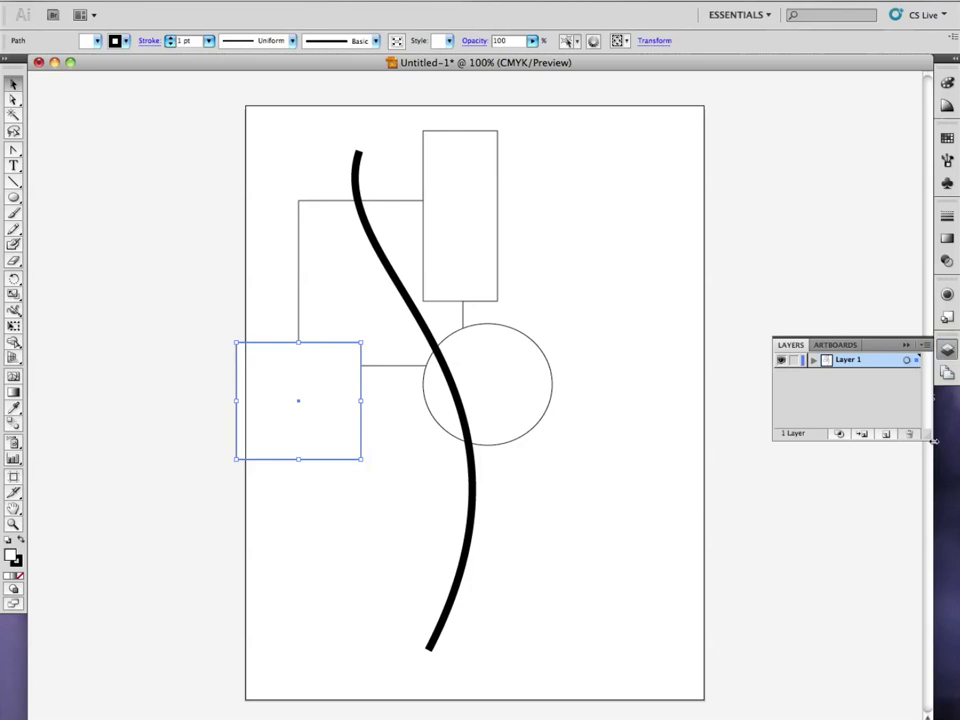
pyautogui.moveTo(928, 438); pyautogui.dragTo(932, 634)
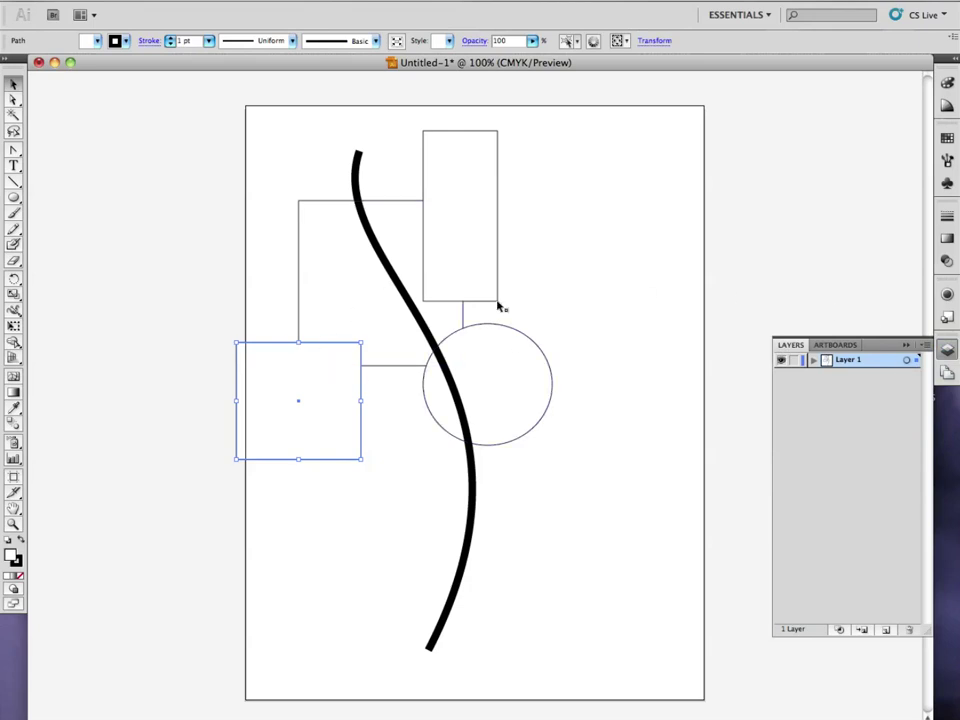
pyautogui.click(886, 629)
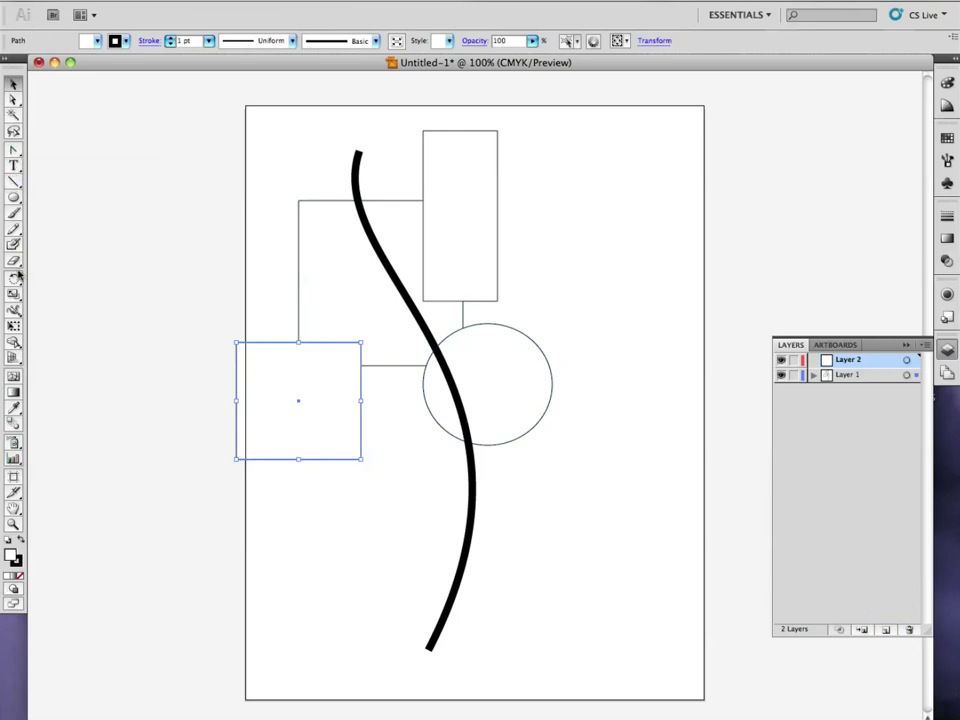
# Paint two long crossing curved strokes over the shapes on Layer 2 with the Paintbrush
pyautogui.click(11, 214)
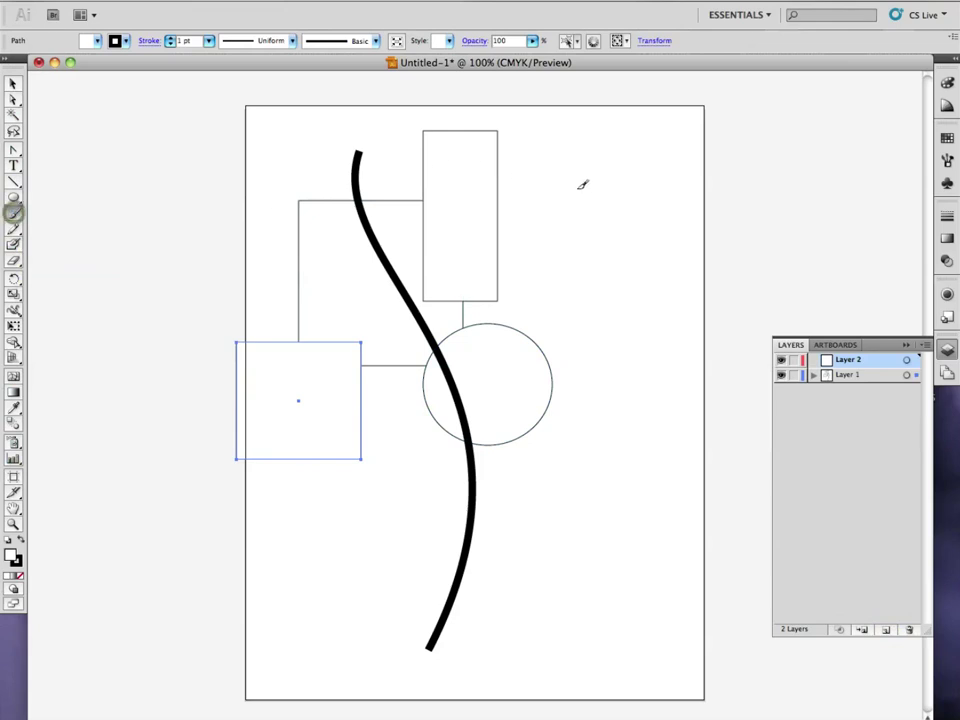
pyautogui.moveTo(561, 182)
pyautogui.mouseDown()
pyautogui.moveTo(527, 185)
pyautogui.moveTo(451, 358)
pyautogui.moveTo(303, 598)
pyautogui.mouseUp()
pyautogui.moveTo(297, 180)
pyautogui.mouseDown()
pyautogui.moveTo(553, 277)
pyautogui.moveTo(605, 469)
pyautogui.moveTo(650, 508)
pyautogui.mouseUp()
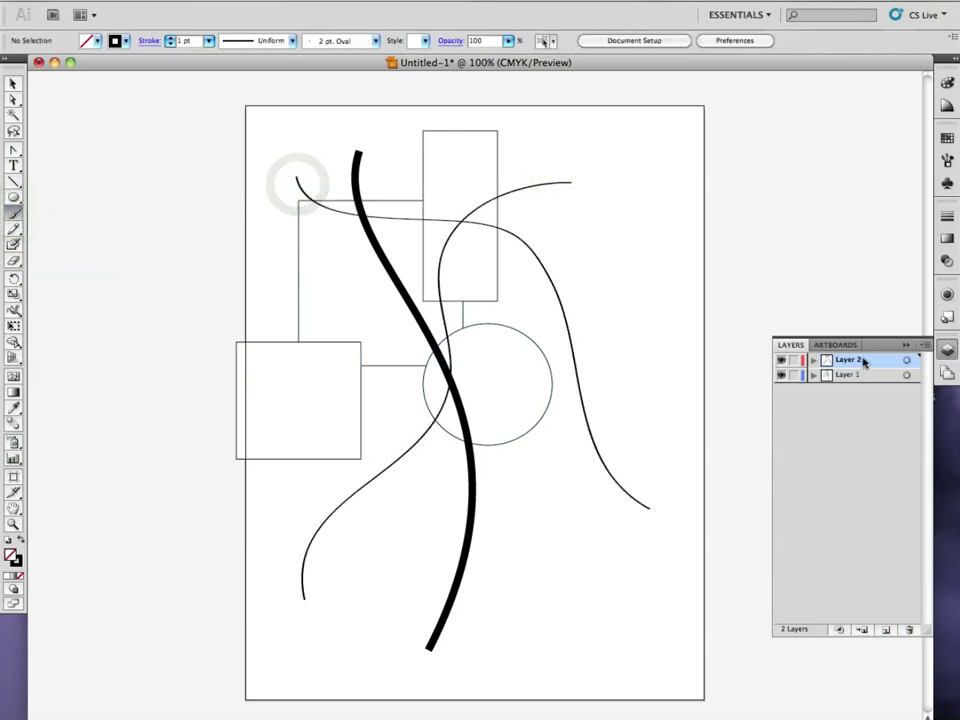
# Move Layer 2 beneath Layer 1 and return it to the top of the stack
pyautogui.moveTo(860, 359); pyautogui.dragTo(867, 387)
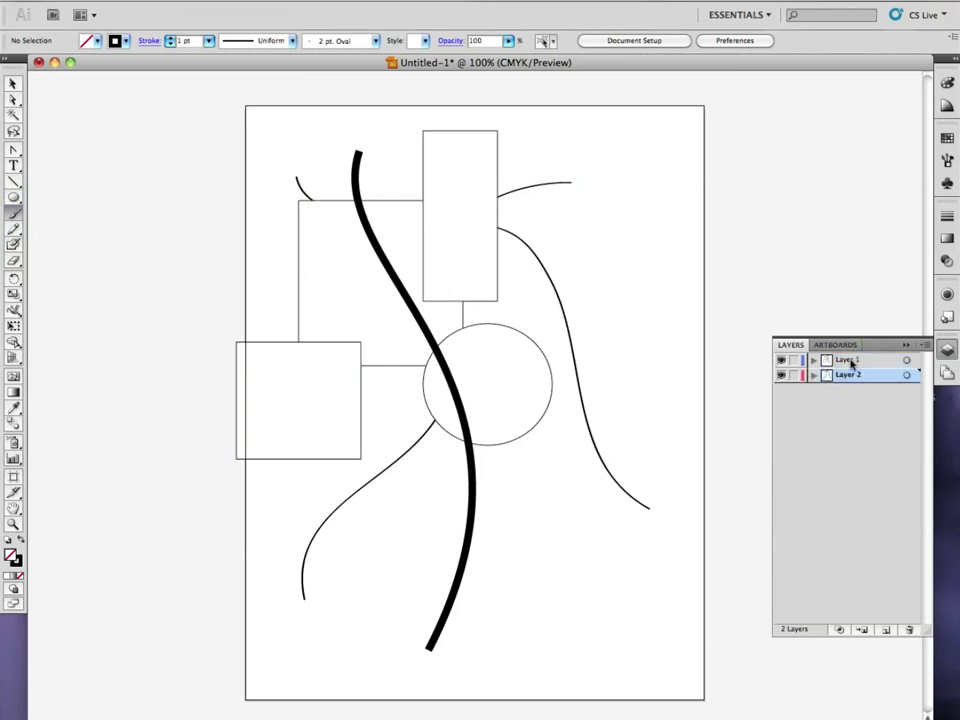
pyautogui.moveTo(860, 376); pyautogui.dragTo(860, 360)
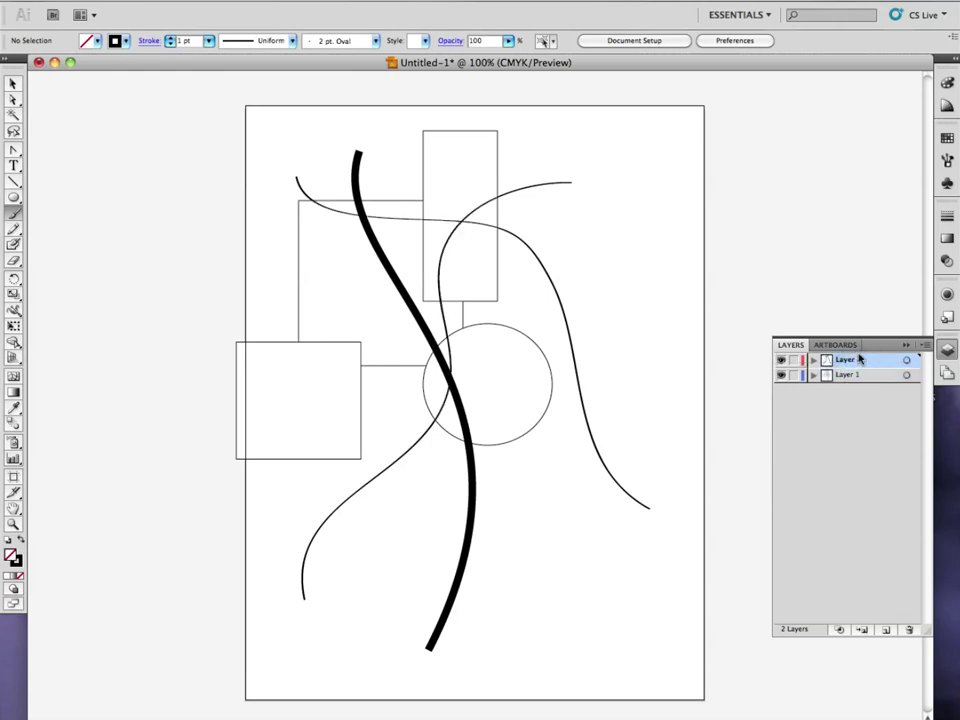
# Nest Layer 2 inside Layer 1, move it back out above Layer 1 and collapse Layer 1
pyautogui.moveTo(859, 359); pyautogui.dragTo(859, 375)
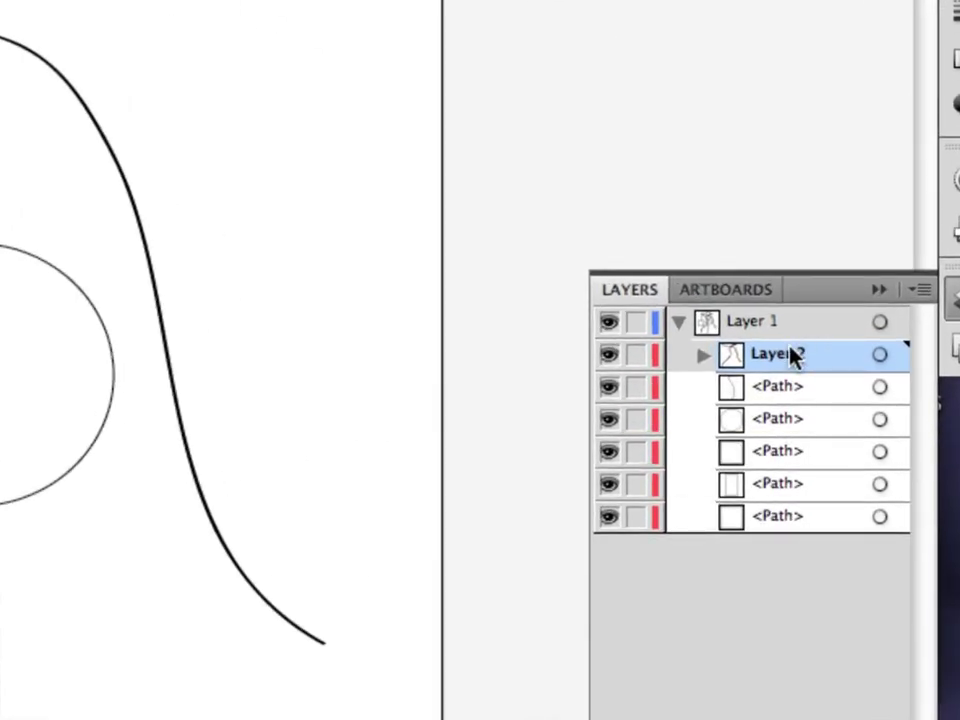
pyautogui.moveTo(754, 362); pyautogui.dragTo(740, 317)
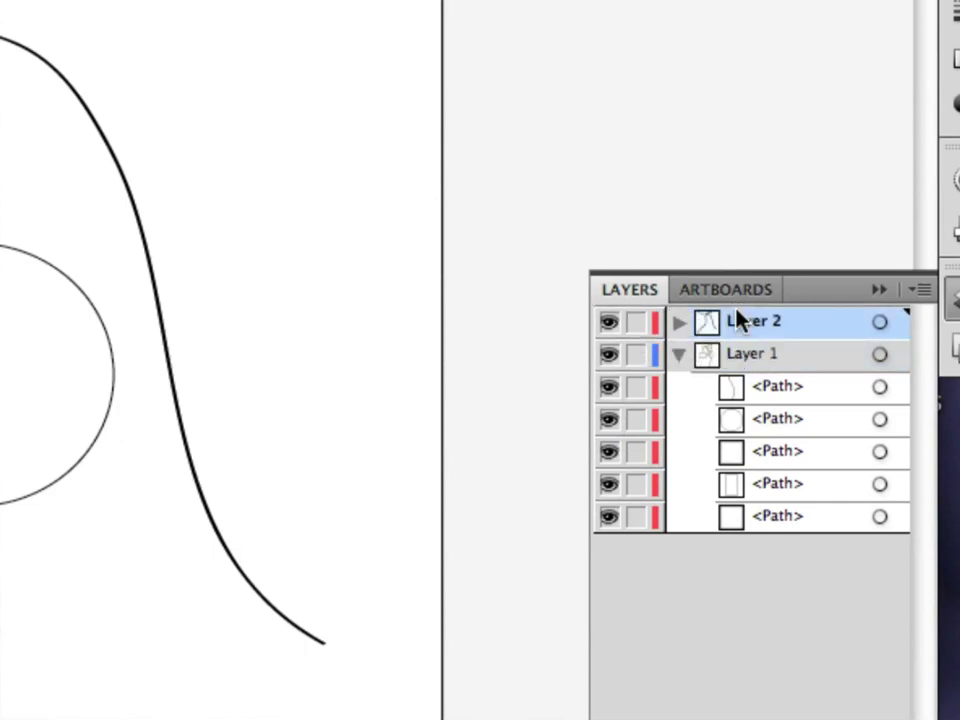
pyautogui.click(680, 356)
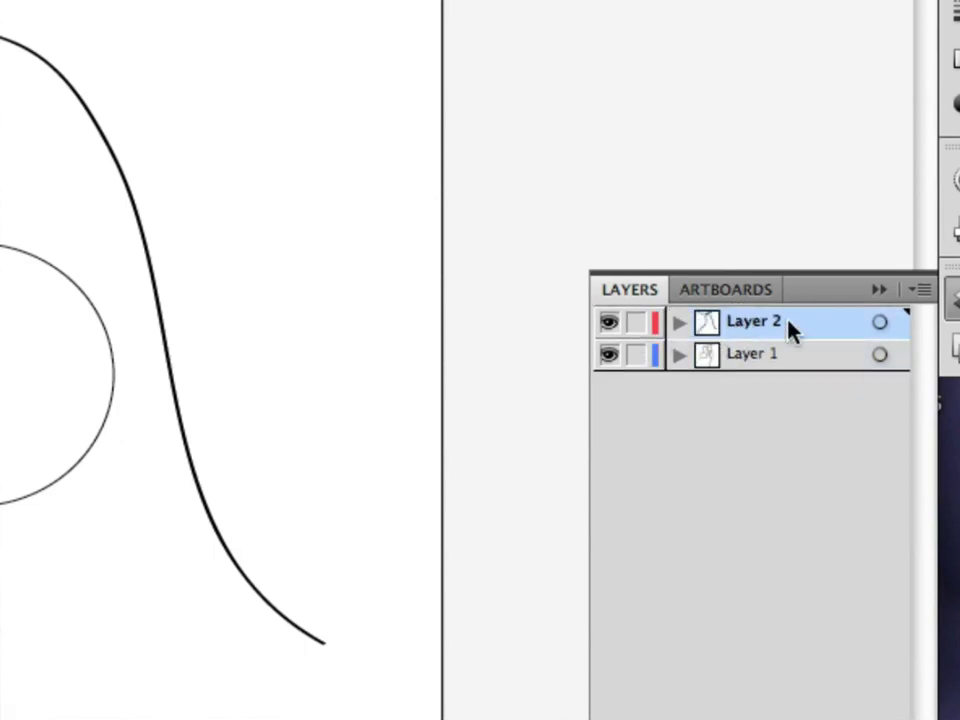
# Nest Layer 1 inside Layer 2, move it out above Layer 2 and collapse Layer 2
pyautogui.moveTo(767, 336); pyautogui.dragTo(867, 362)
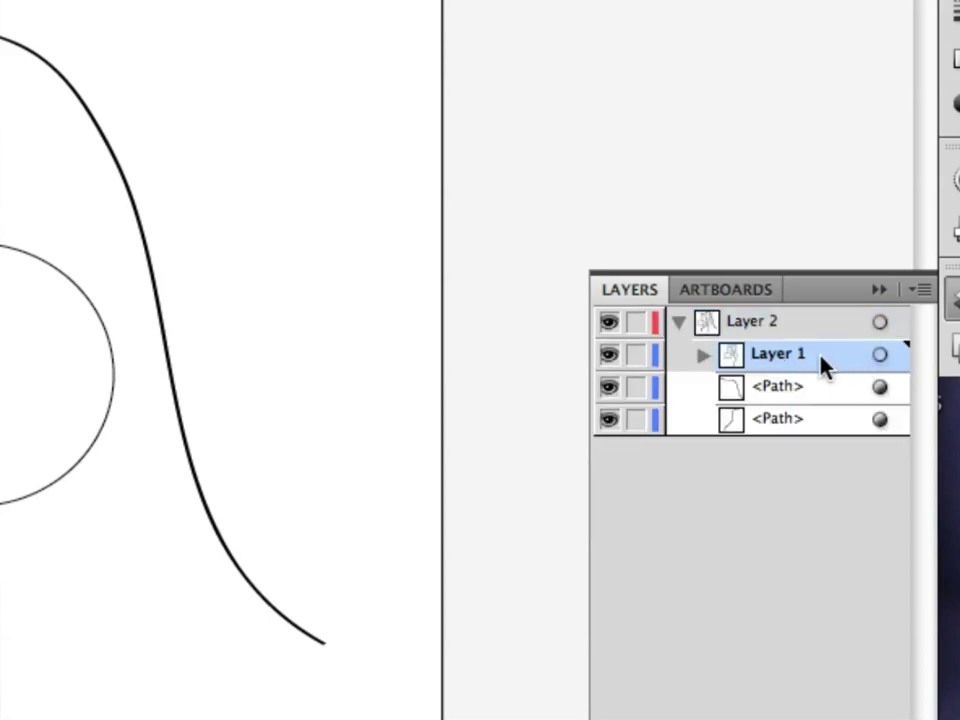
pyautogui.moveTo(806, 346); pyautogui.dragTo(776, 326)
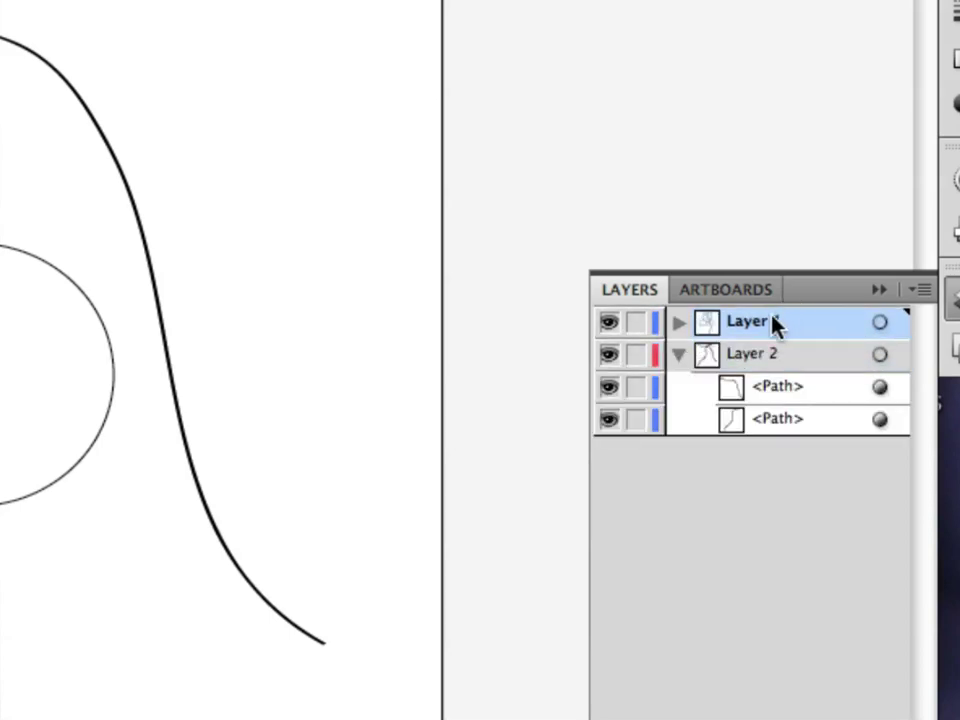
pyautogui.click(678, 355)
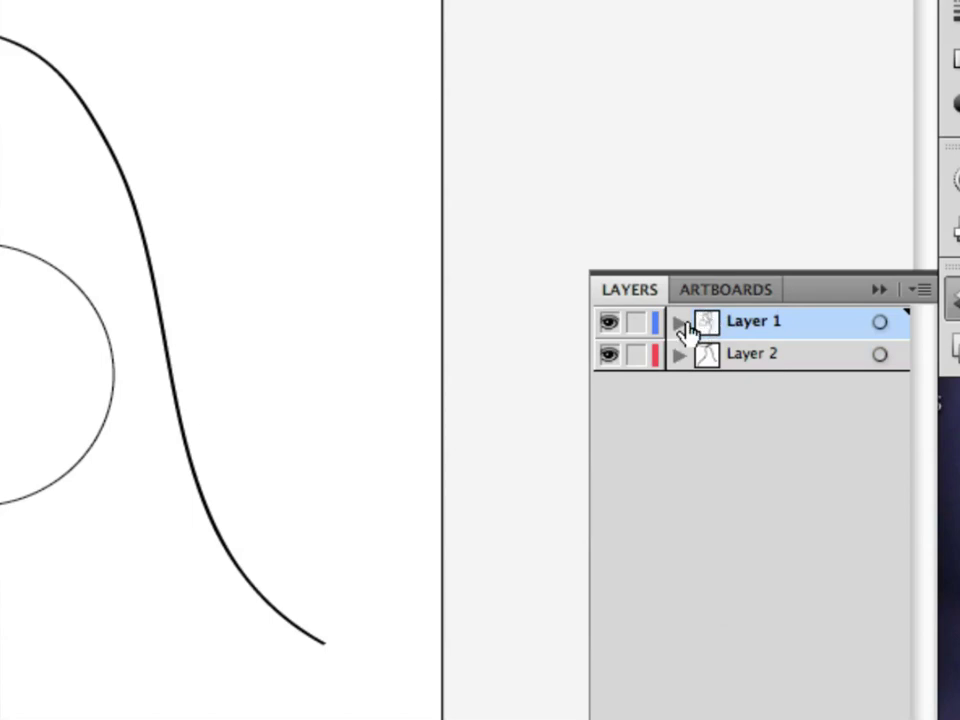
# Hide Layer 2 and, within Layer 1, move the thick curve's path just below the circle's path
pyautogui.click(679, 321)
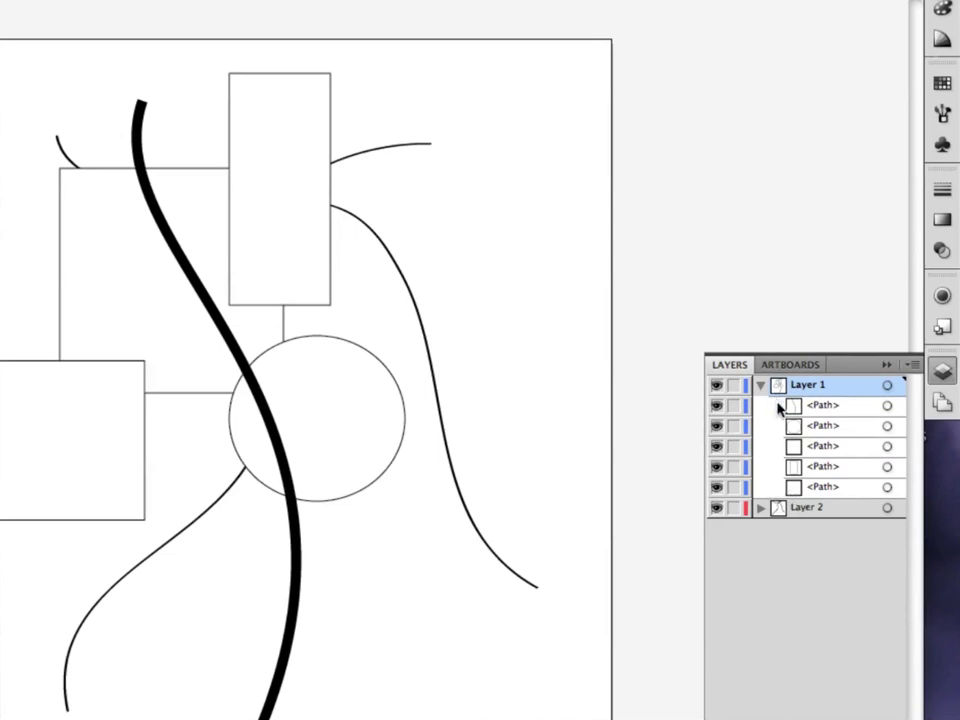
pyautogui.click(716, 510)
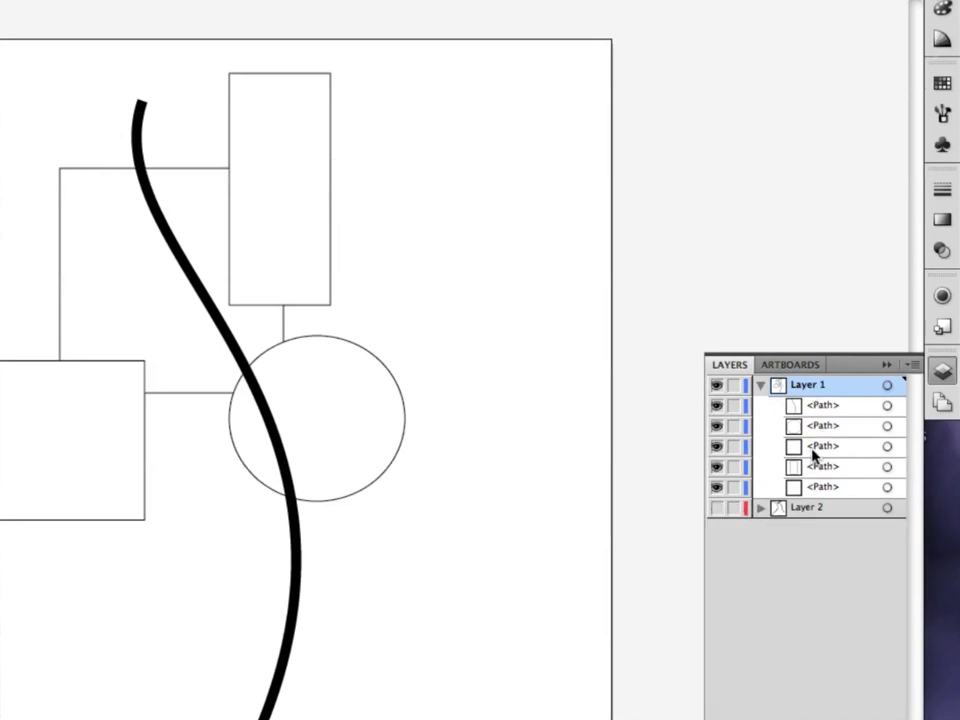
pyautogui.moveTo(818, 408); pyautogui.dragTo(815, 439)
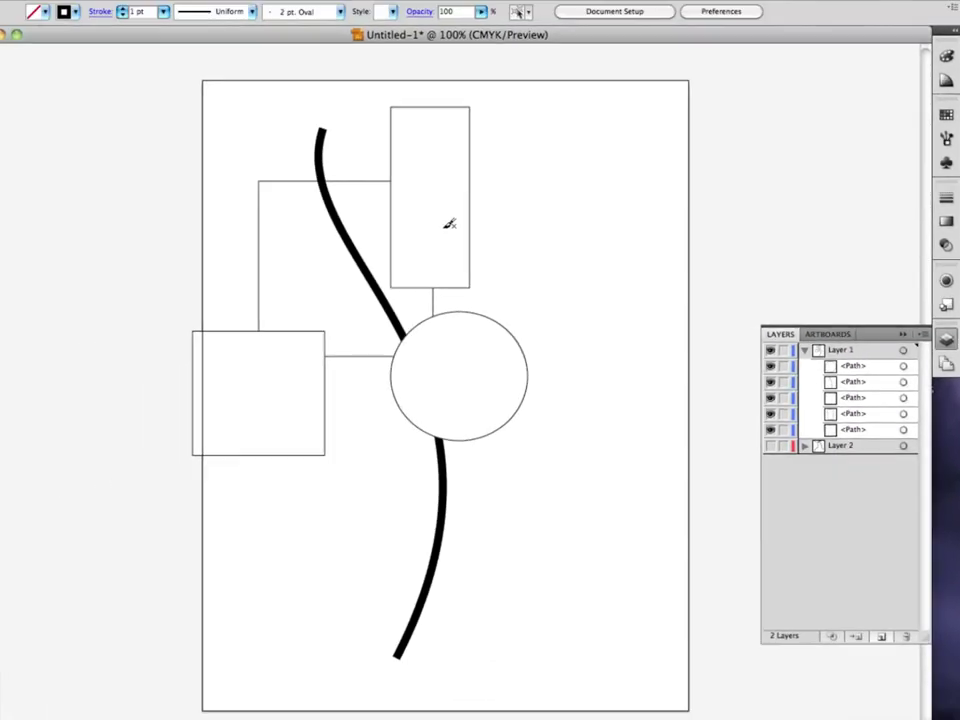
# Arrange the thick curve one level lower with Send Backward
pyautogui.click(13, 84)
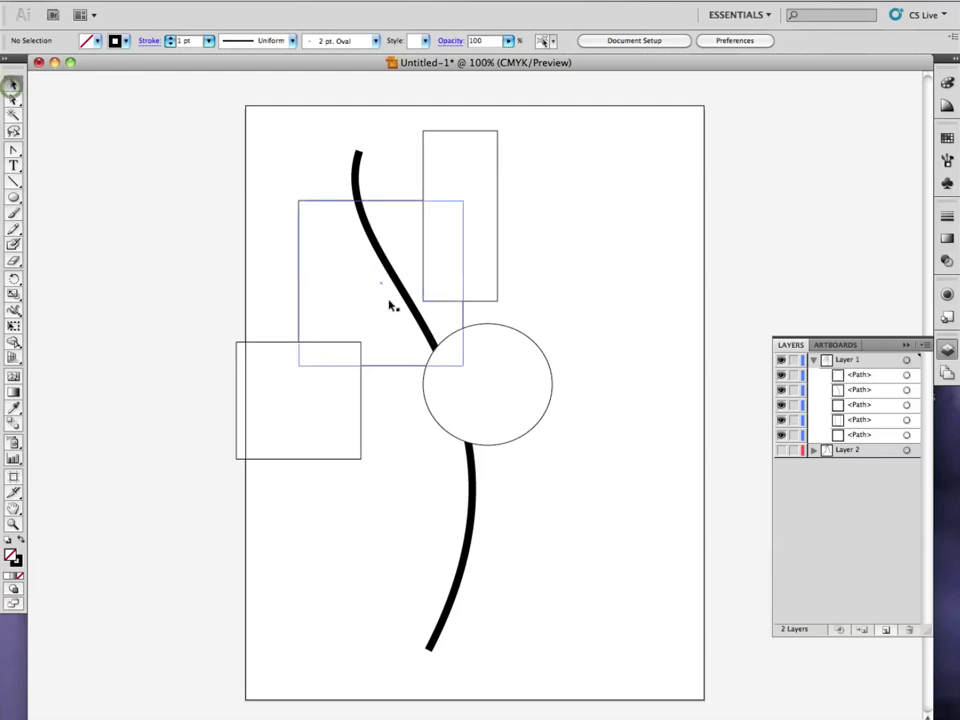
pyautogui.click(470, 486)
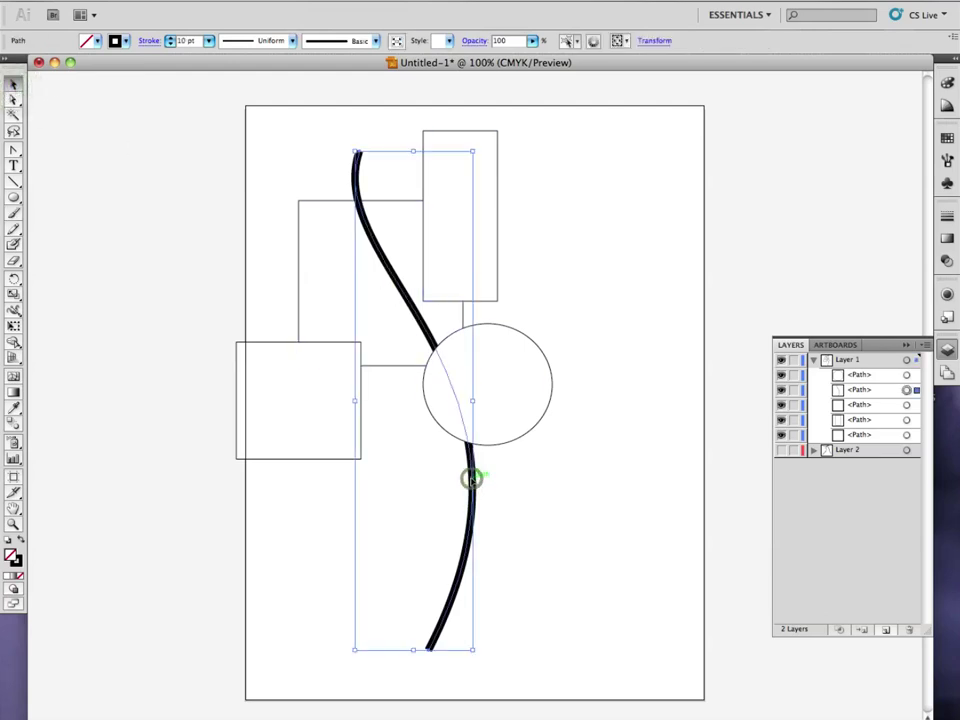
pyautogui.rightClick(472, 484)
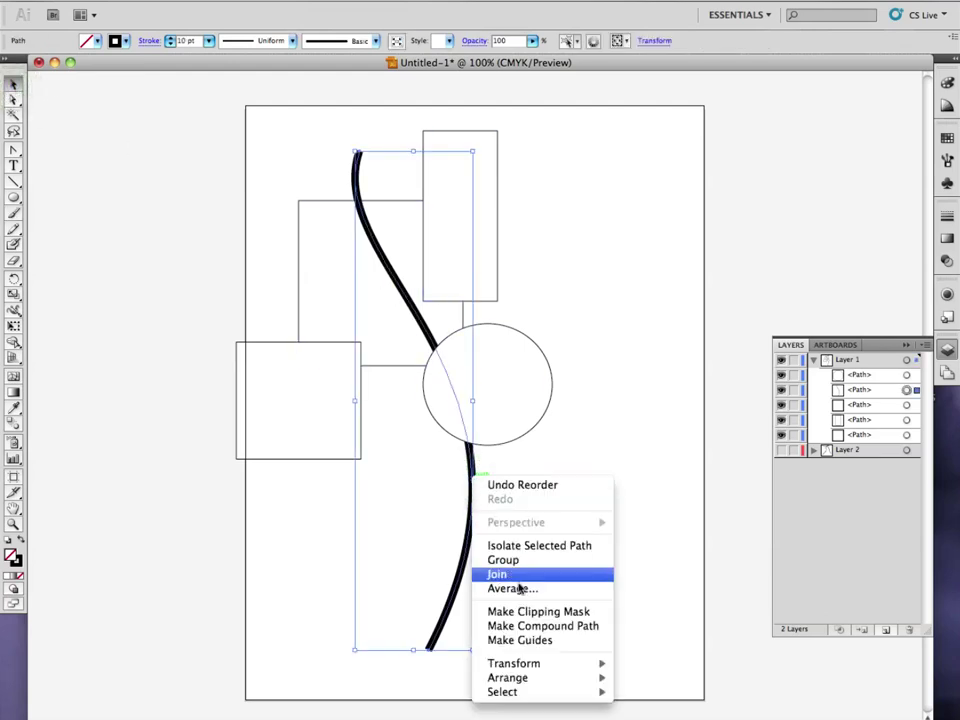
pyautogui.moveTo(530, 688)
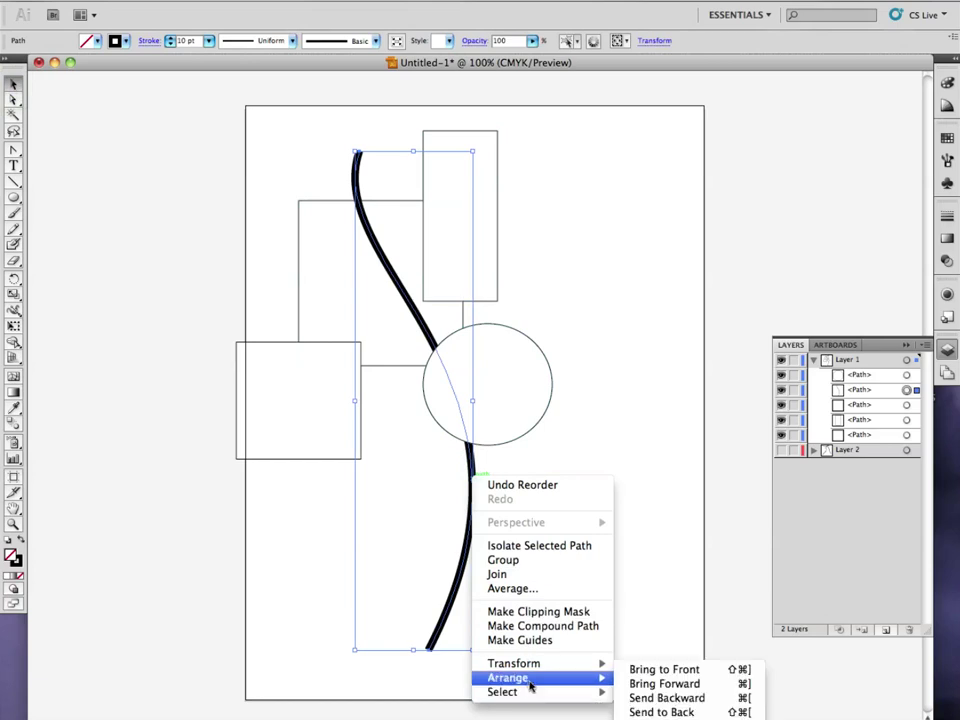
pyautogui.click(641, 703)
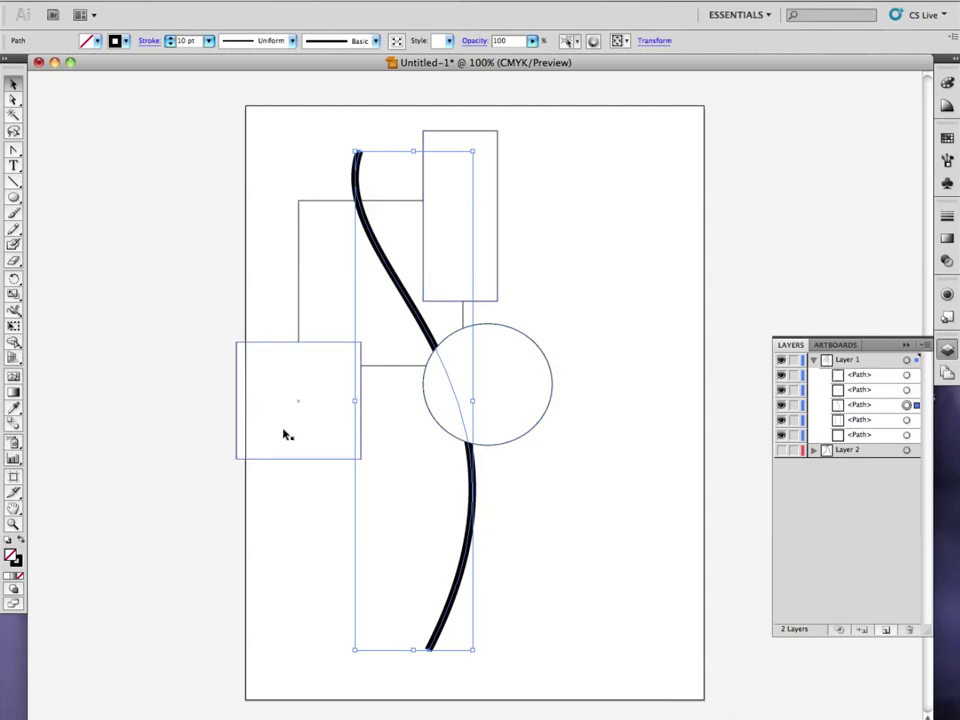
# Move the small square right over the thick curve and shift the tall rectangle left across the curve's upper part
pyautogui.click(294, 462)
pyautogui.moveTo(308, 406); pyautogui.dragTo(368, 377)
pyautogui.moveTo(452, 279); pyautogui.dragTo(410, 266)
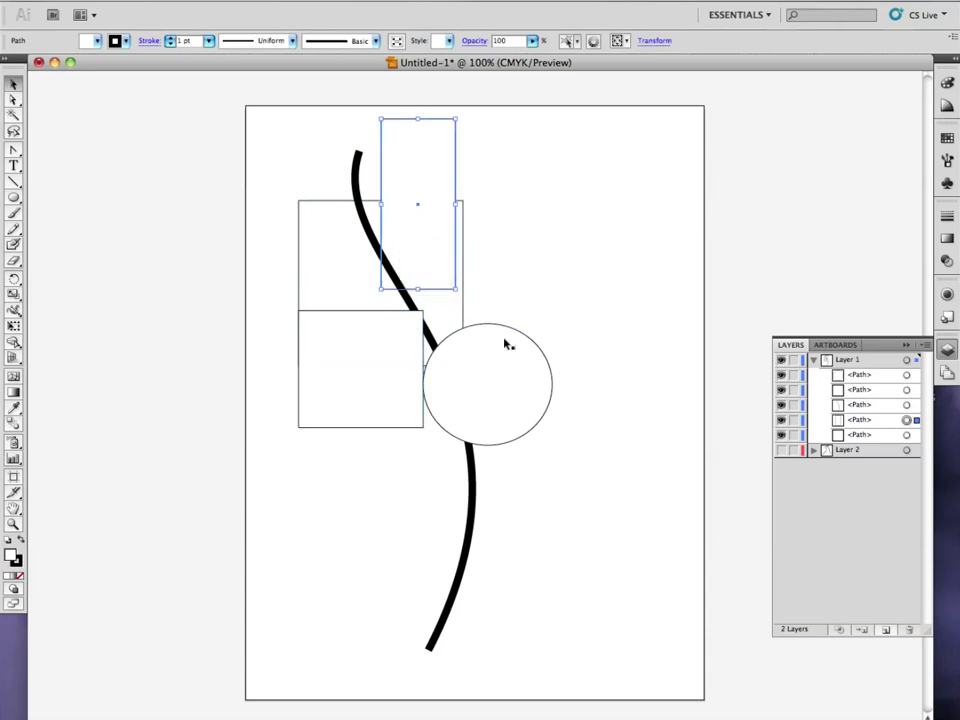
# Arrange the thick curve one level lower with Send Backward, behind the tall rectangle
pyautogui.click(469, 506)
pyautogui.click(472, 508)
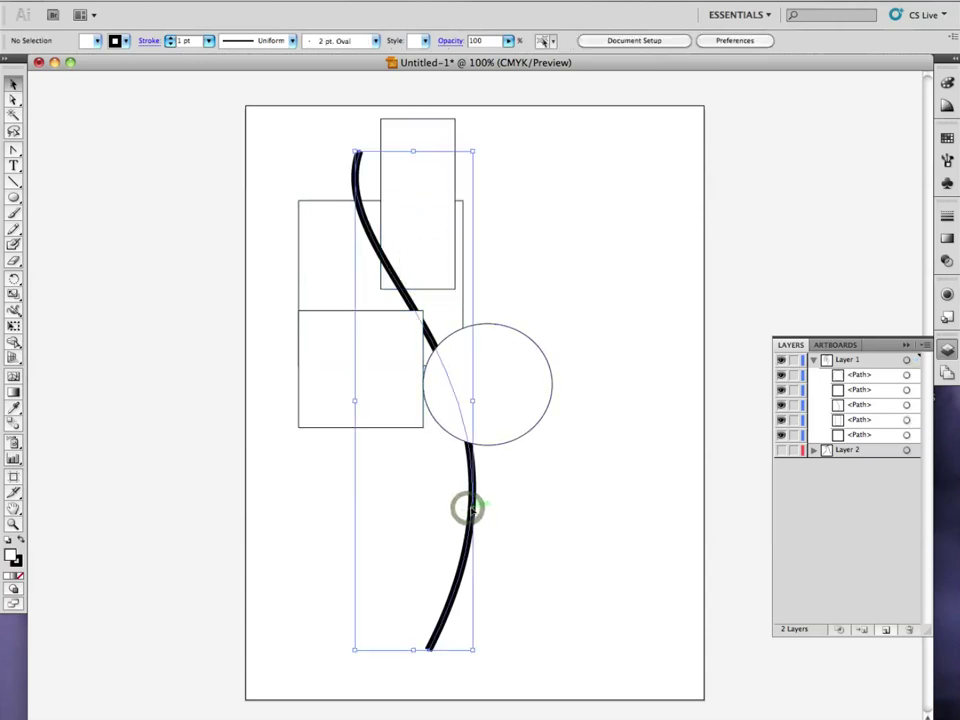
pyautogui.rightClick(472, 508)
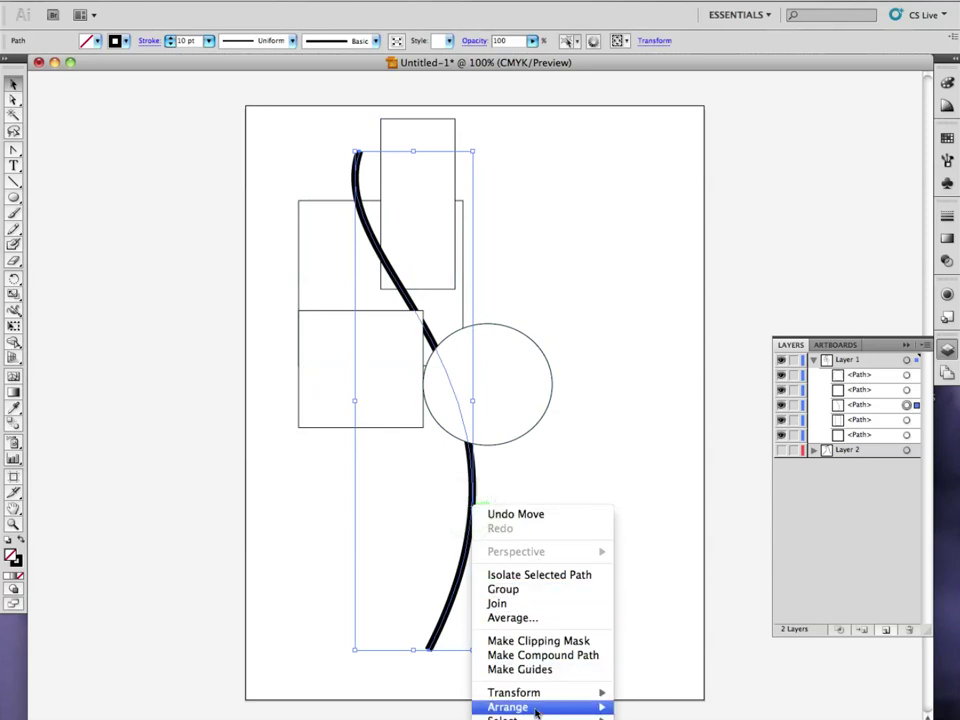
pyautogui.click(678, 698)
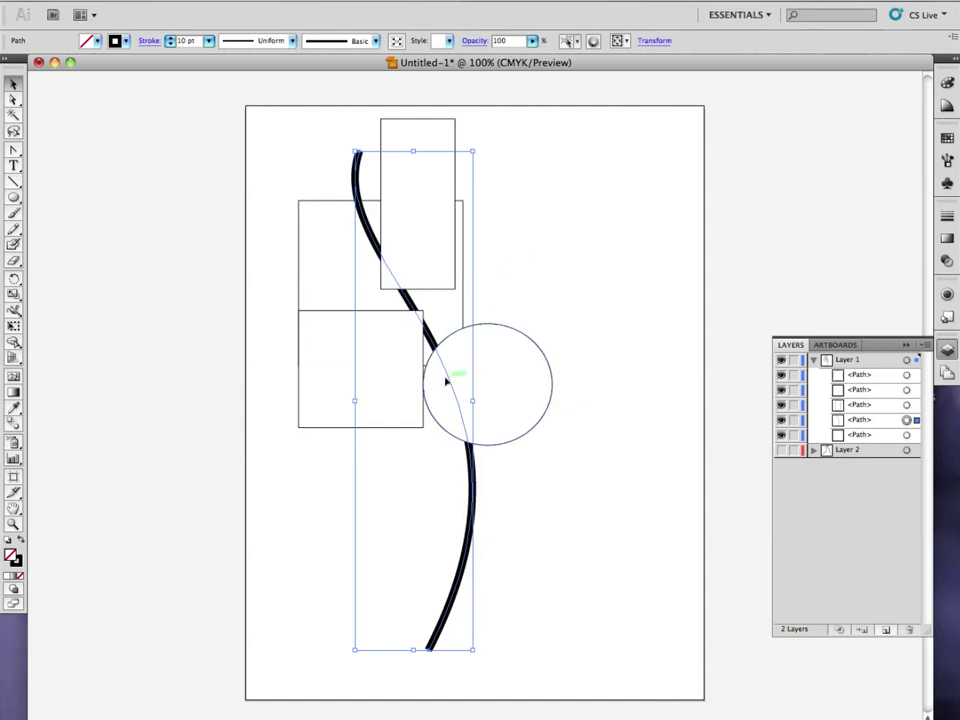
# Arrange the thick curve one level higher with Bring Forward, above the tall rectangle
pyautogui.rightClick(470, 540)
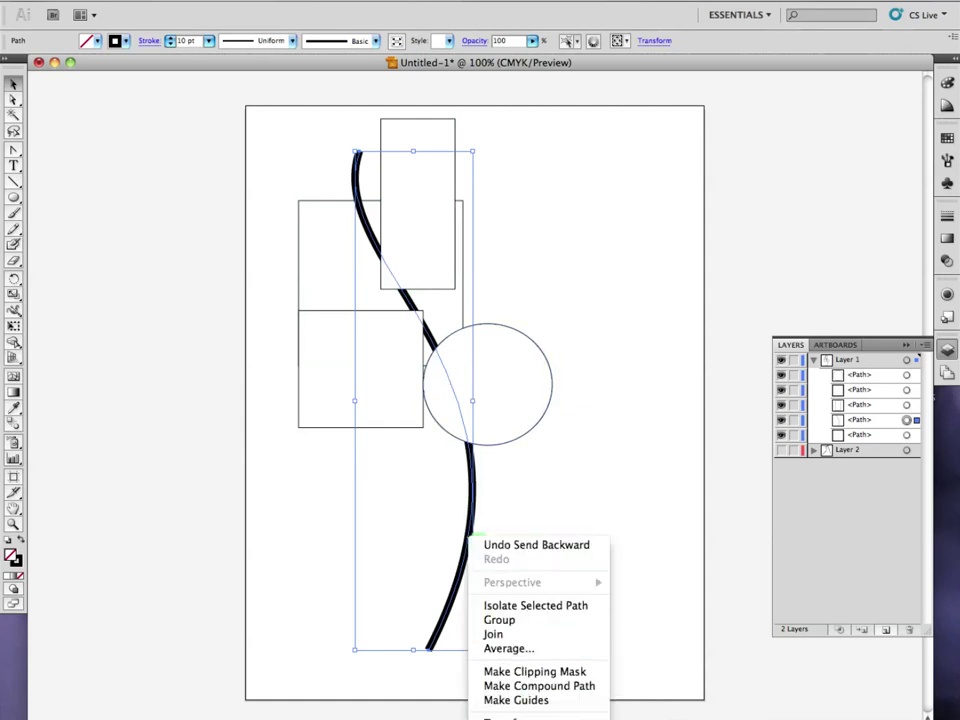
pyautogui.moveTo(510, 717)
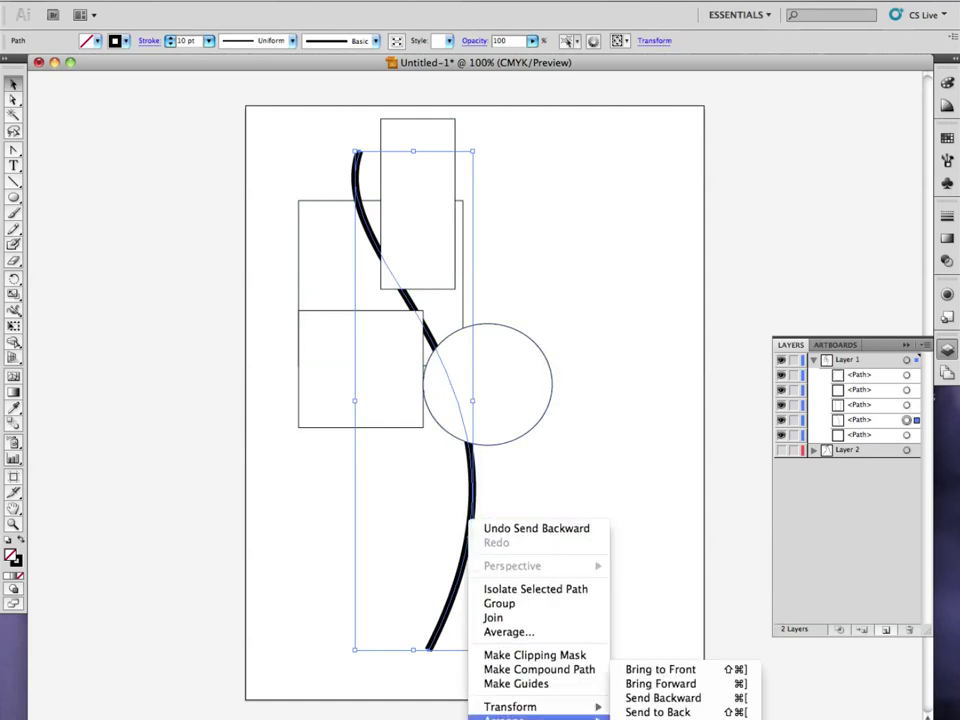
pyautogui.click(658, 684)
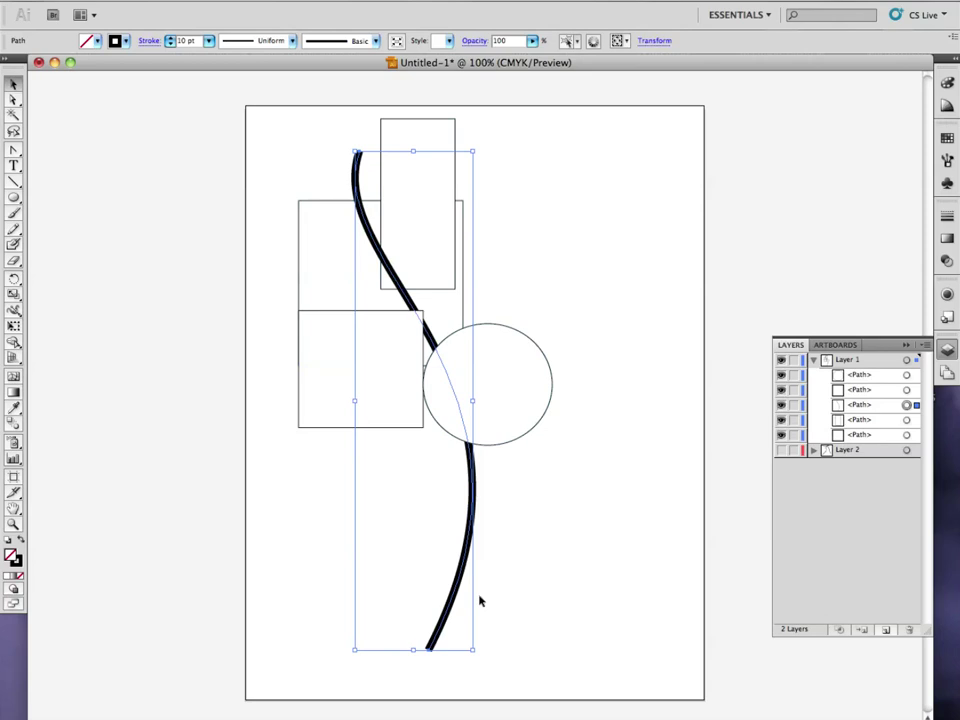
# Bring the thick curve to the front of all shapes with Bring to Front
pyautogui.rightClick(475, 492)
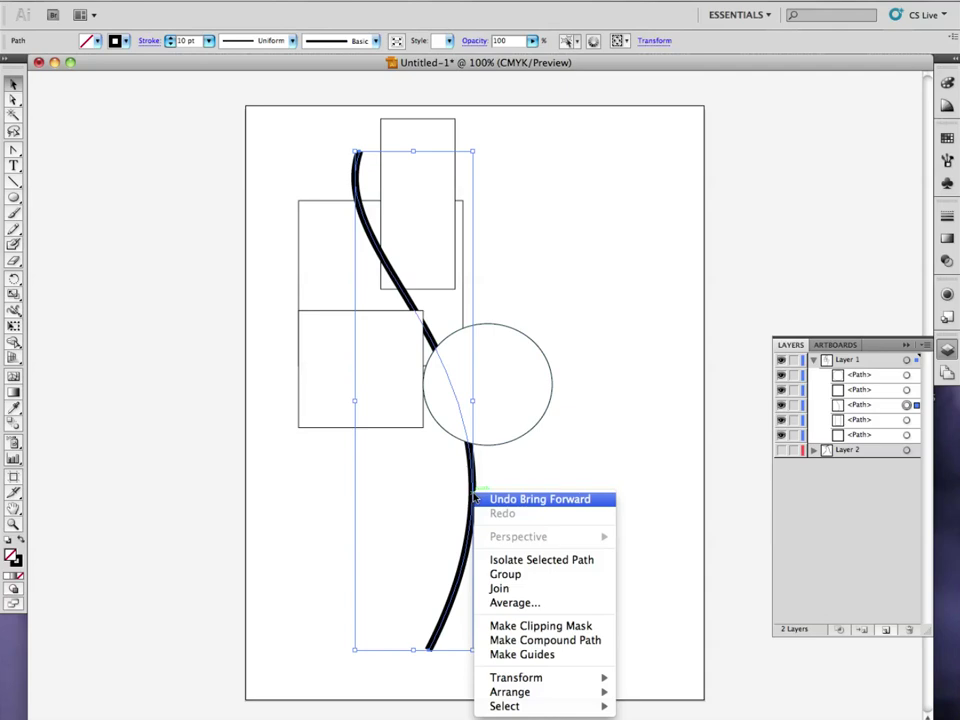
pyautogui.moveTo(557, 692)
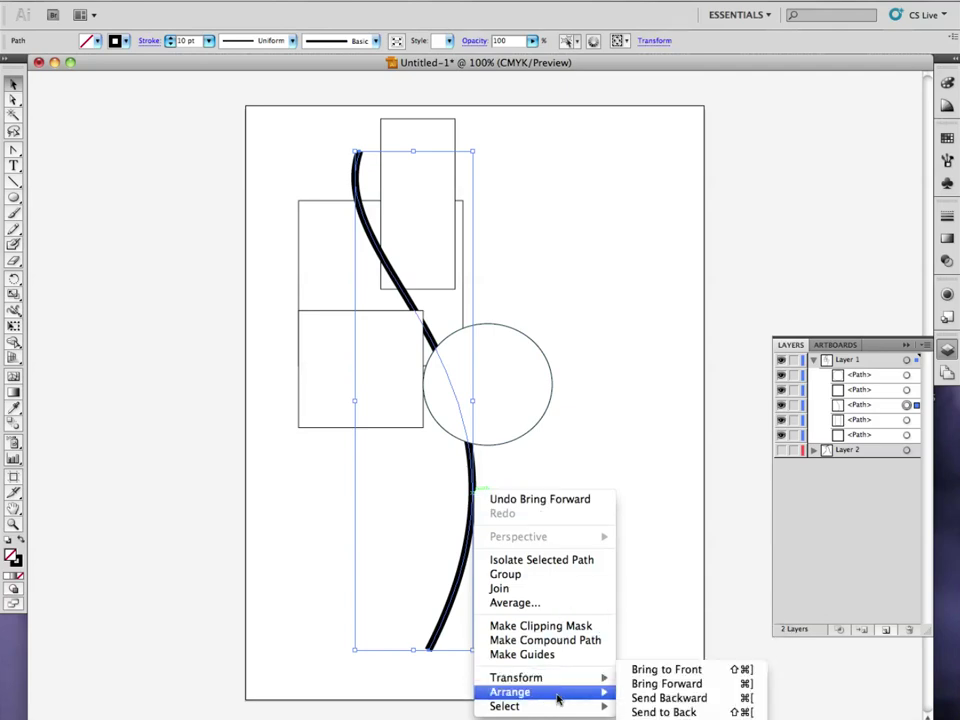
pyautogui.click(673, 675)
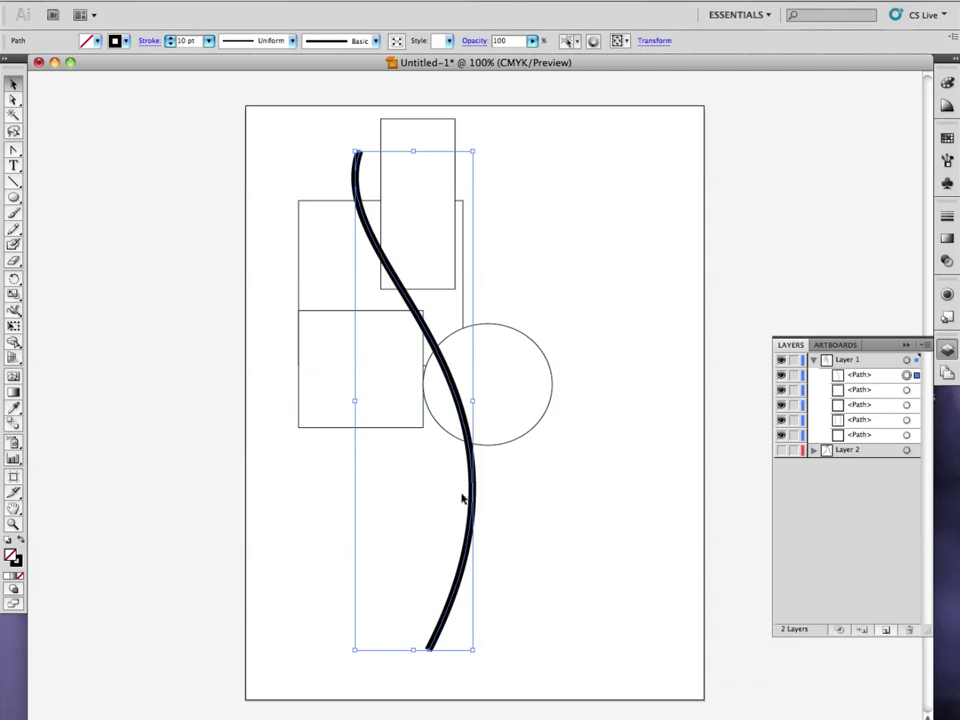
# Send the thick curve behind all other shapes in Layer 1 with Send to Back
pyautogui.rightClick(472, 492)
pyautogui.moveTo(557, 693)
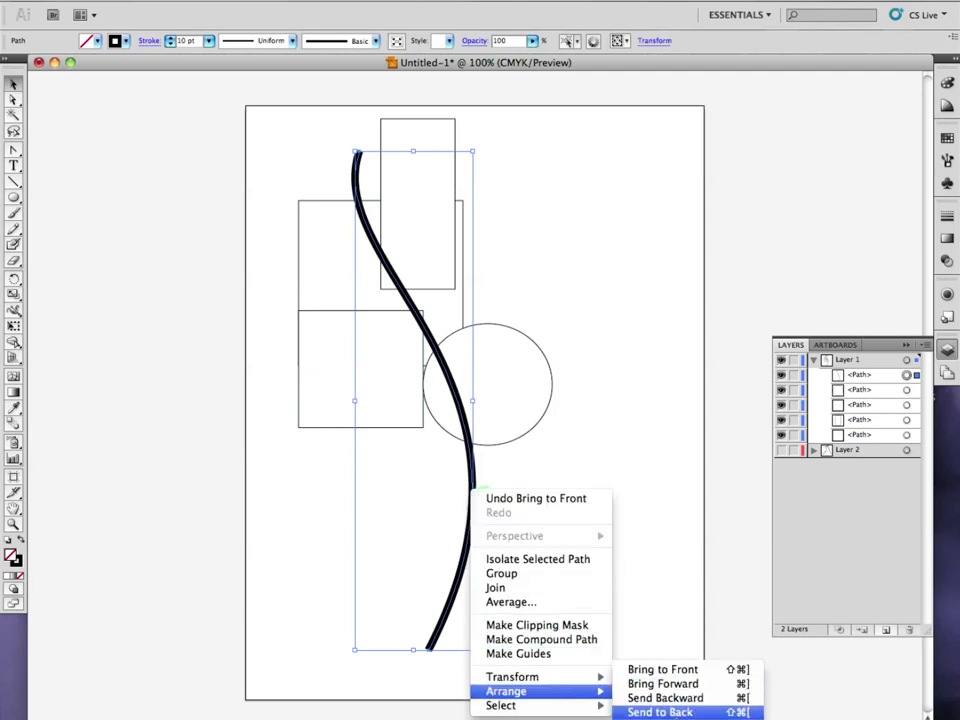
pyautogui.click(668, 712)
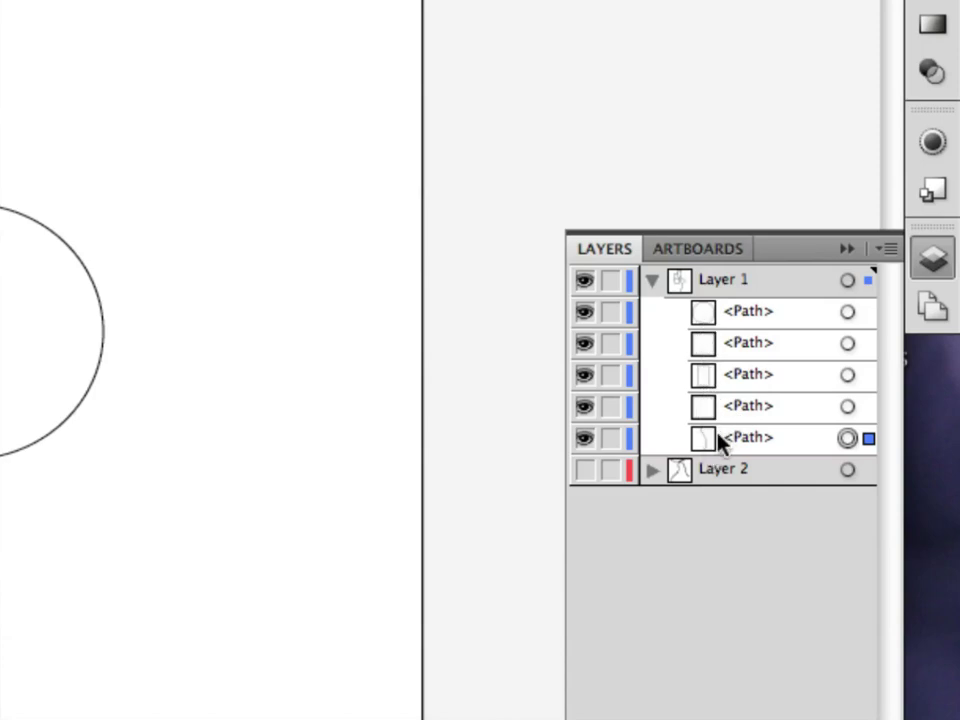
# Rename the thick curve's path in Layer 1 as "curvy line 1"
pyautogui.click(750, 436)
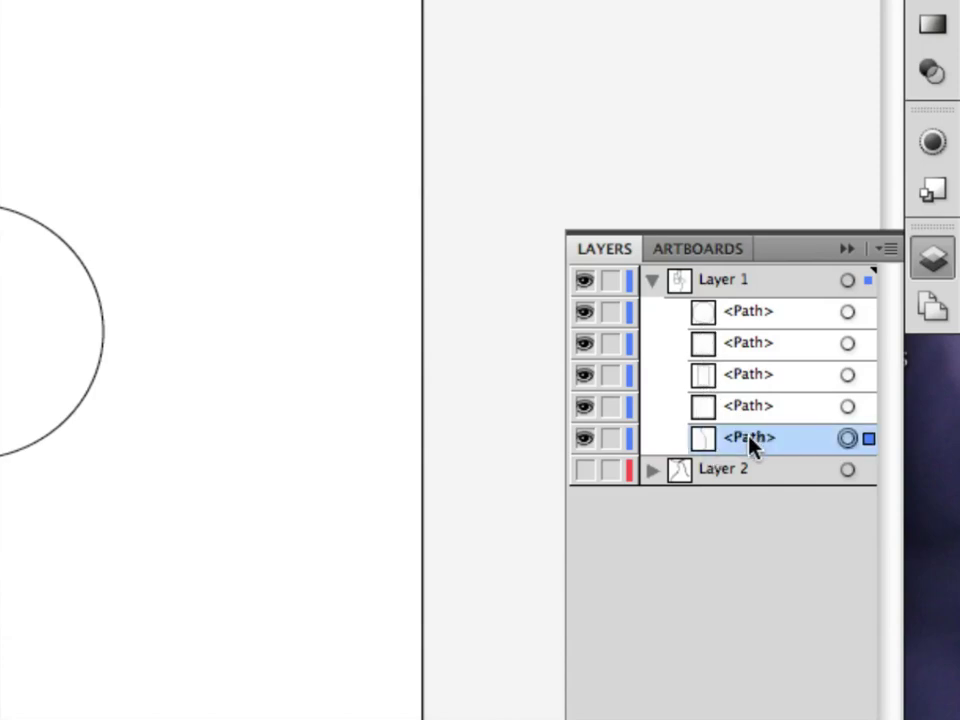
pyautogui.doubleClick(750, 440)
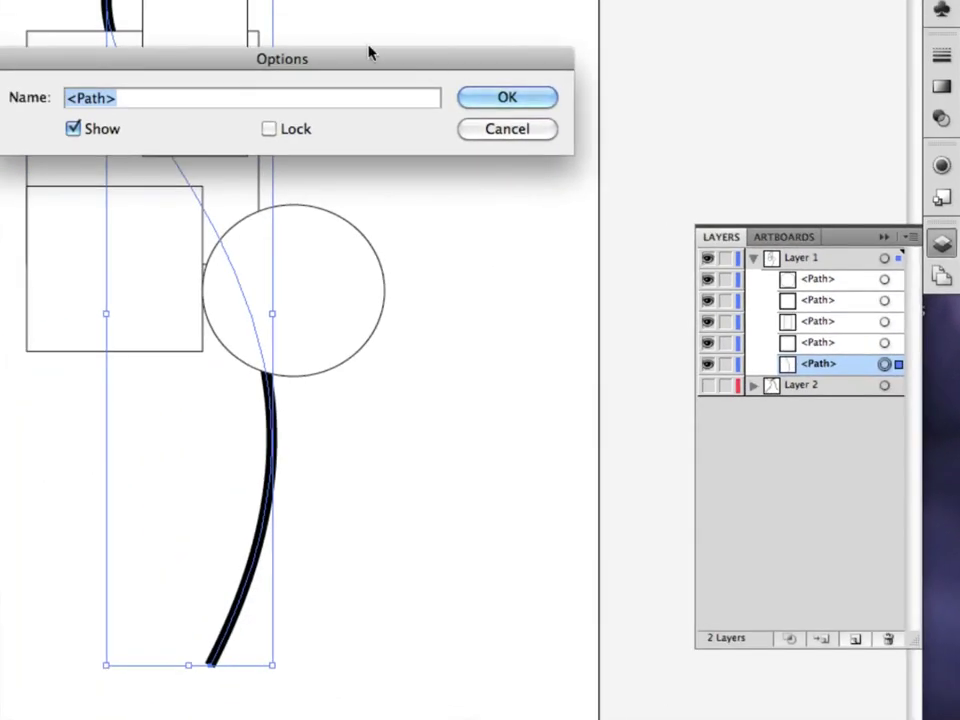
pyautogui.moveTo(369, 50); pyautogui.dragTo(545, 122)
pyautogui.write('curvy line 1')
pyautogui.press('Return')
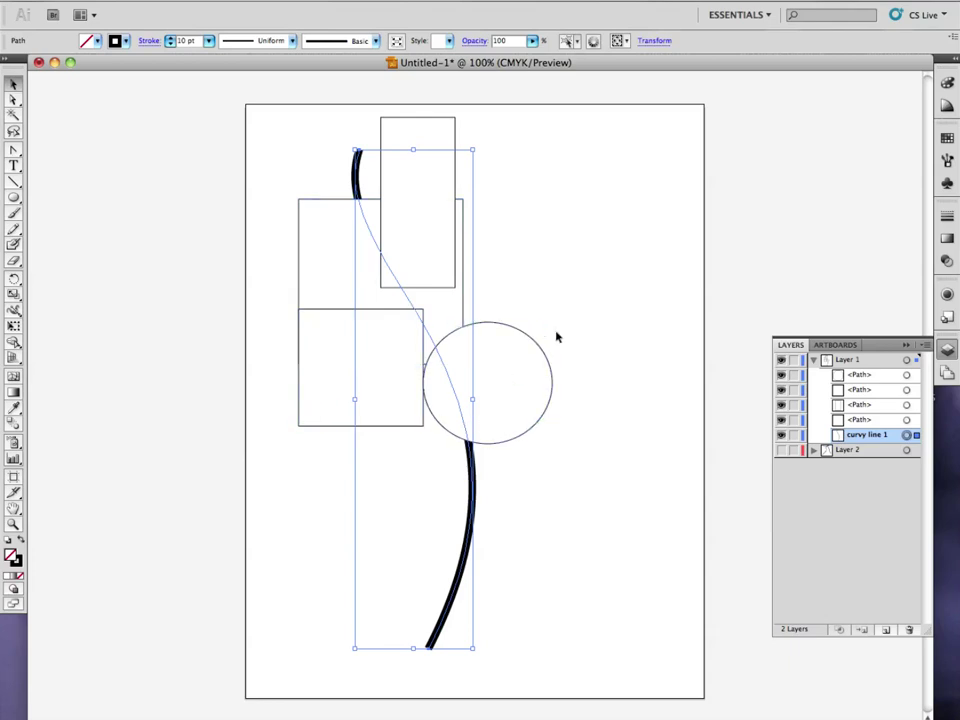
# Select the large square and then the thick curve, and switch curvy line 1's visibility off and on twice
pyautogui.click(462, 297)
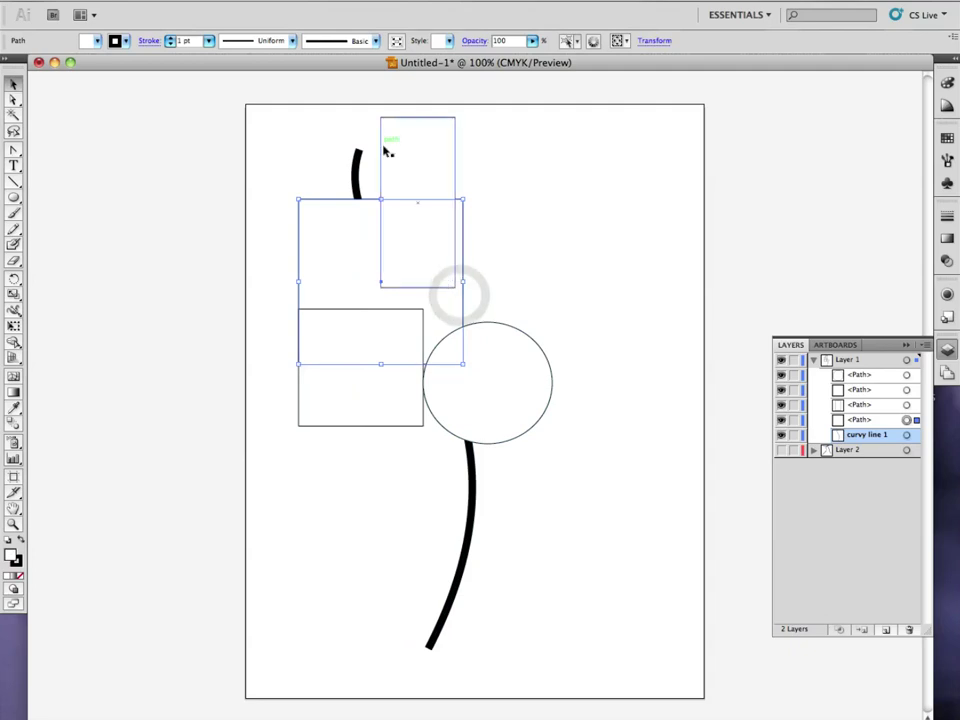
pyautogui.click(355, 183)
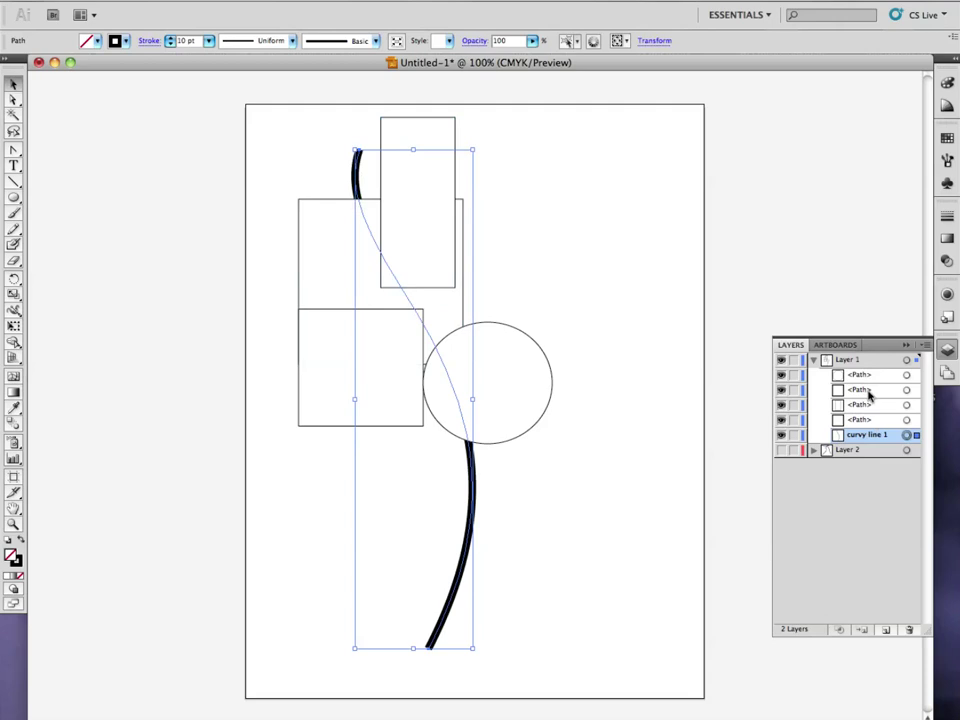
pyautogui.click(782, 435)
pyautogui.click(782, 435)
pyautogui.click(782, 435)
pyautogui.click(782, 435)
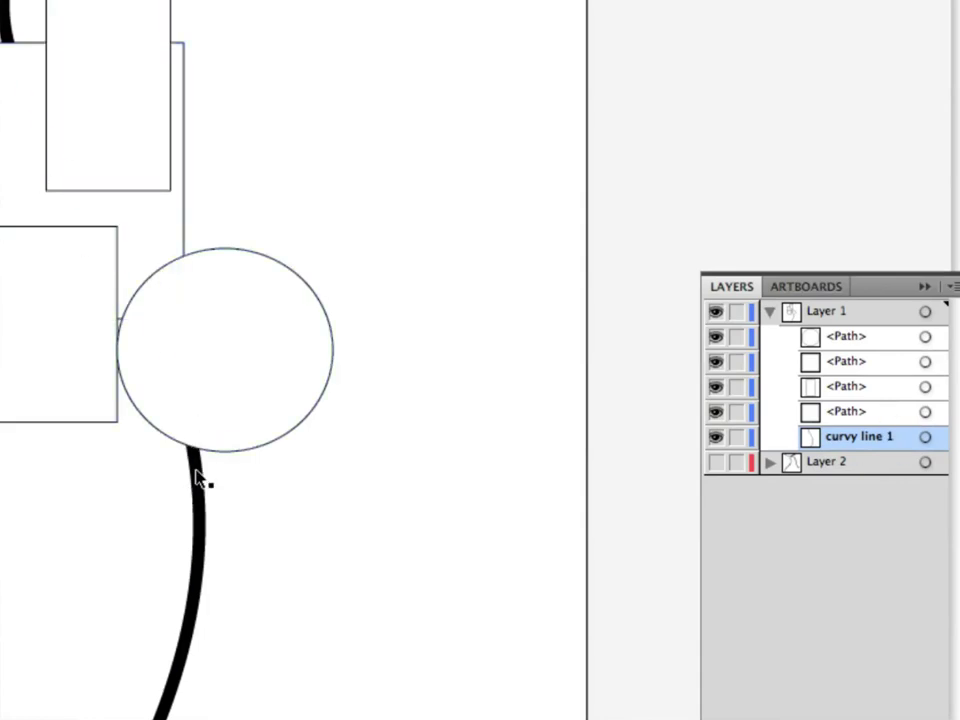
# Nudge the circle slightly up and to the right, and lock its path
pyautogui.moveTo(224, 449); pyautogui.dragTo(197, 417)
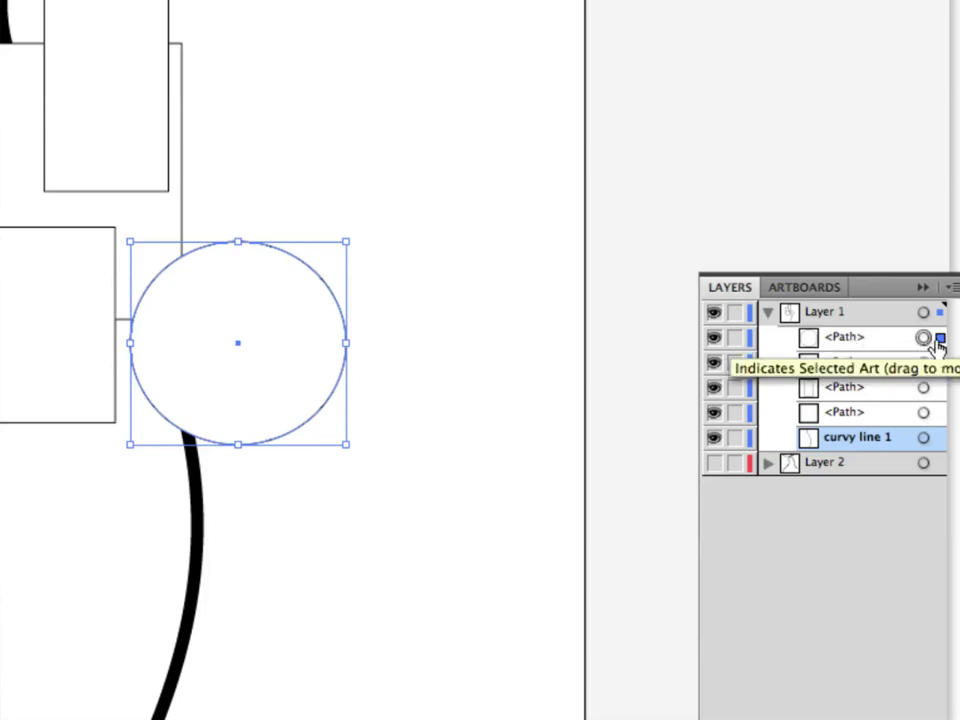
pyautogui.click(733, 342)
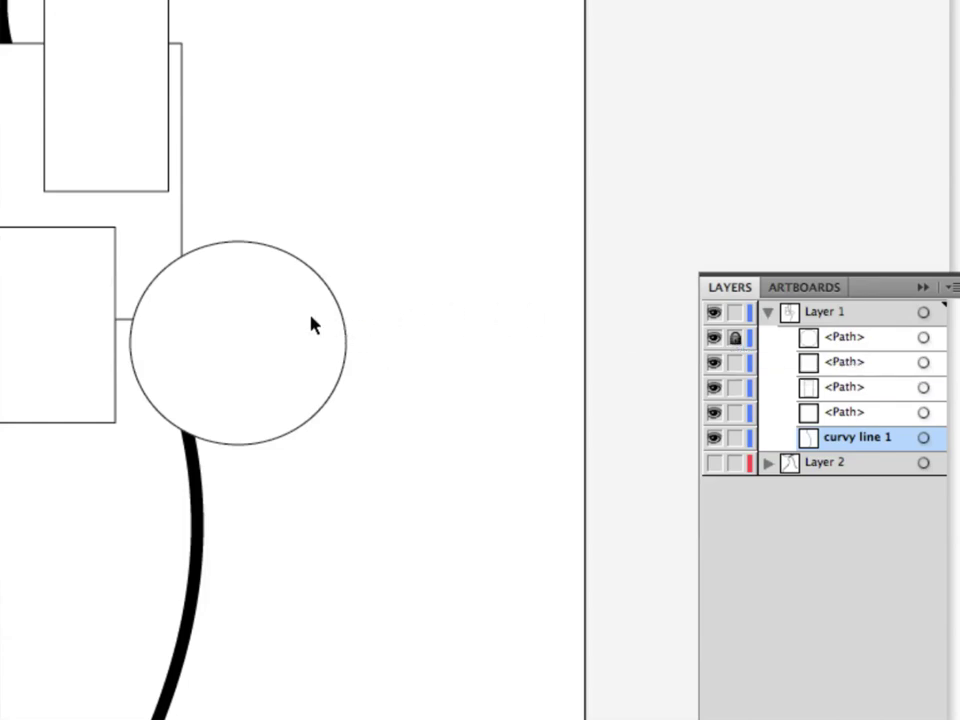
# Try to move the locked circle, and shift the large square right and slightly down
pyautogui.moveTo(336, 345); pyautogui.dragTo(405, 450)
pyautogui.moveTo(186, 203); pyautogui.dragTo(216, 221)
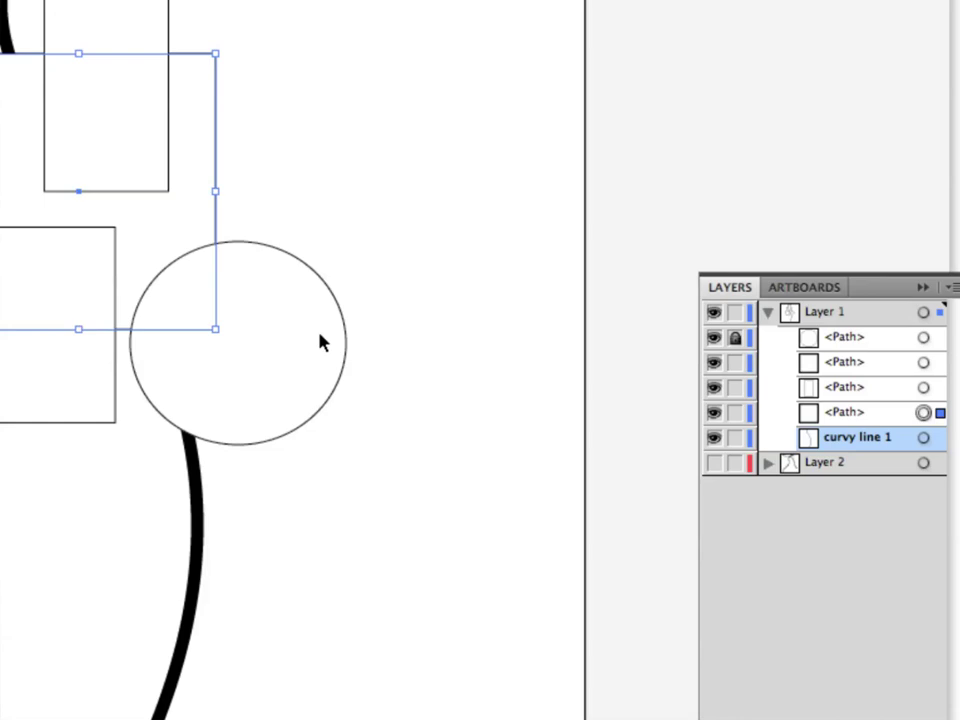
# Collapse and expand Layer 1, and open and close the options of the large square's path
pyautogui.click(767, 313)
pyautogui.click(767, 313)
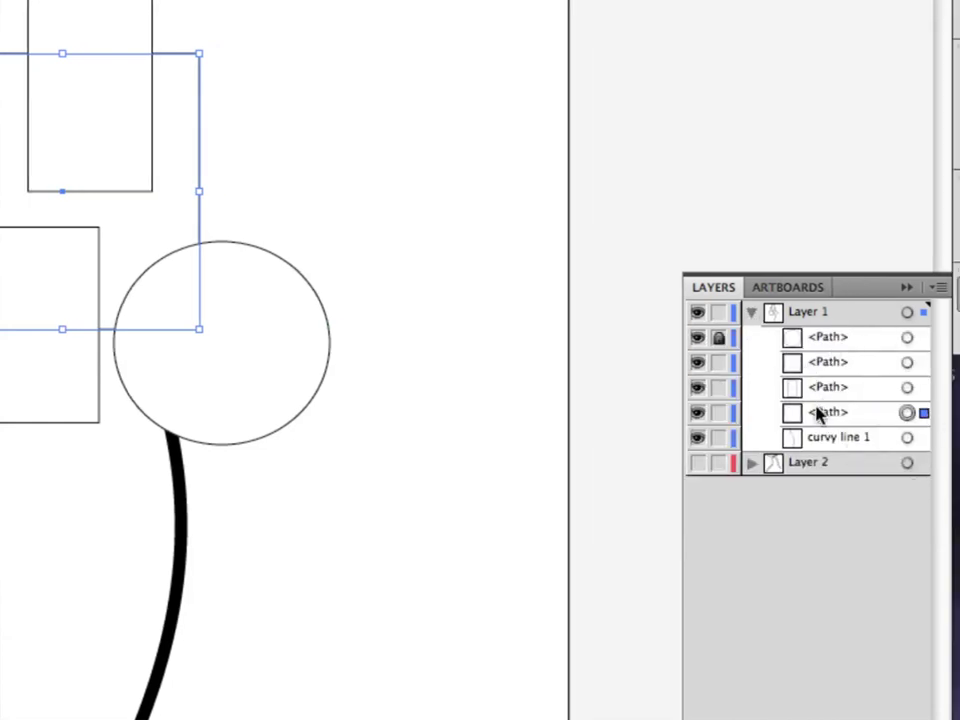
pyautogui.doubleClick(821, 411)
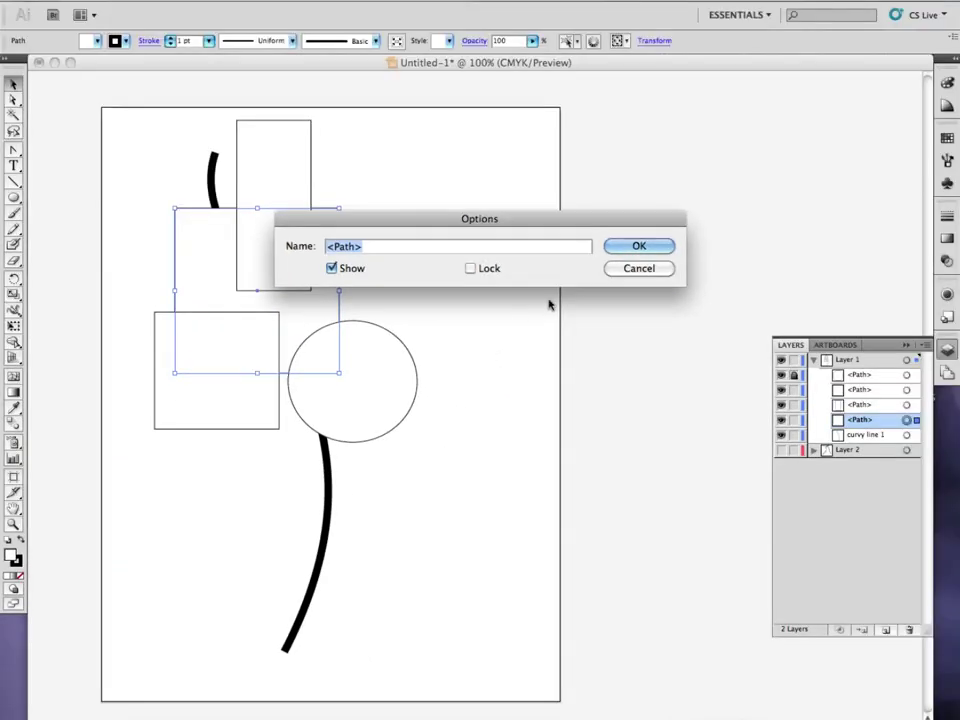
pyautogui.click(900, 159)
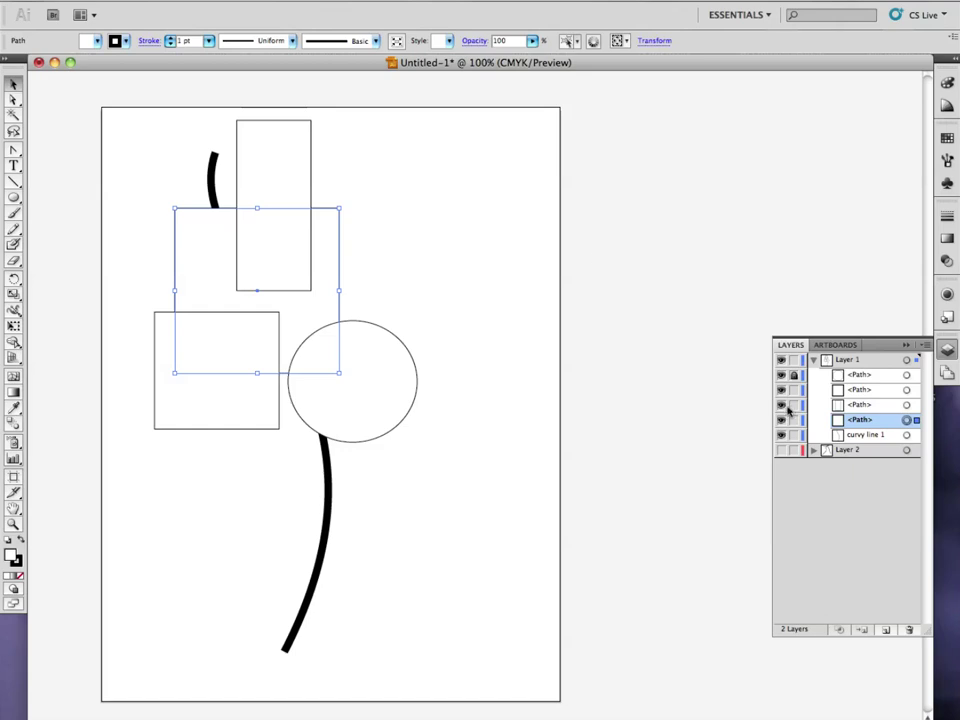
# Collapse Layer 1 and view the available layer commands without choosing one
pyautogui.click(813, 359)
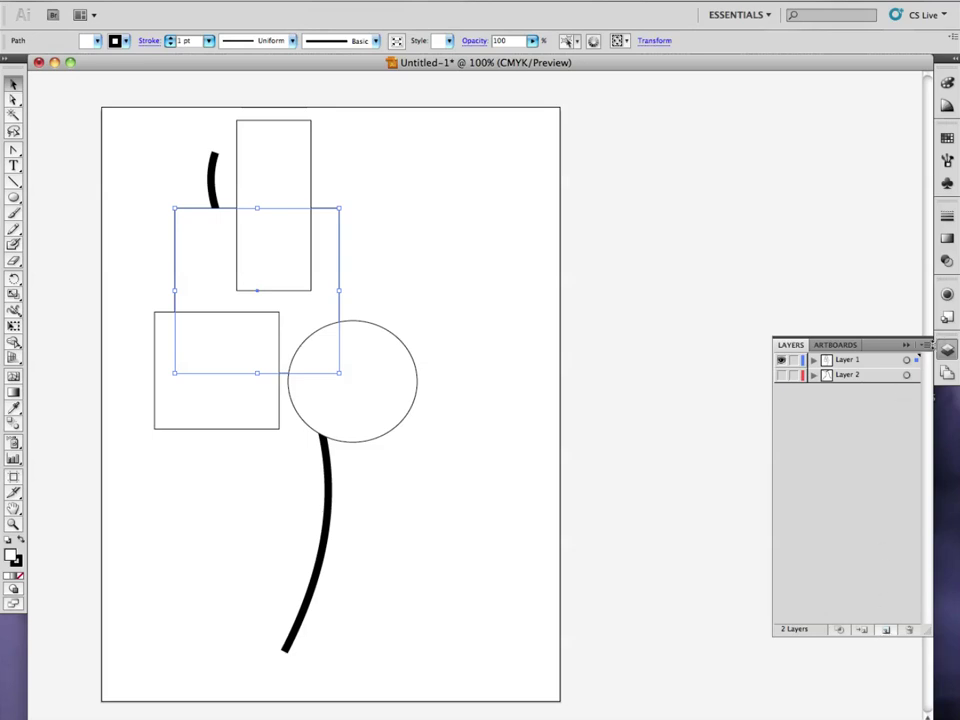
pyautogui.click(925, 345)
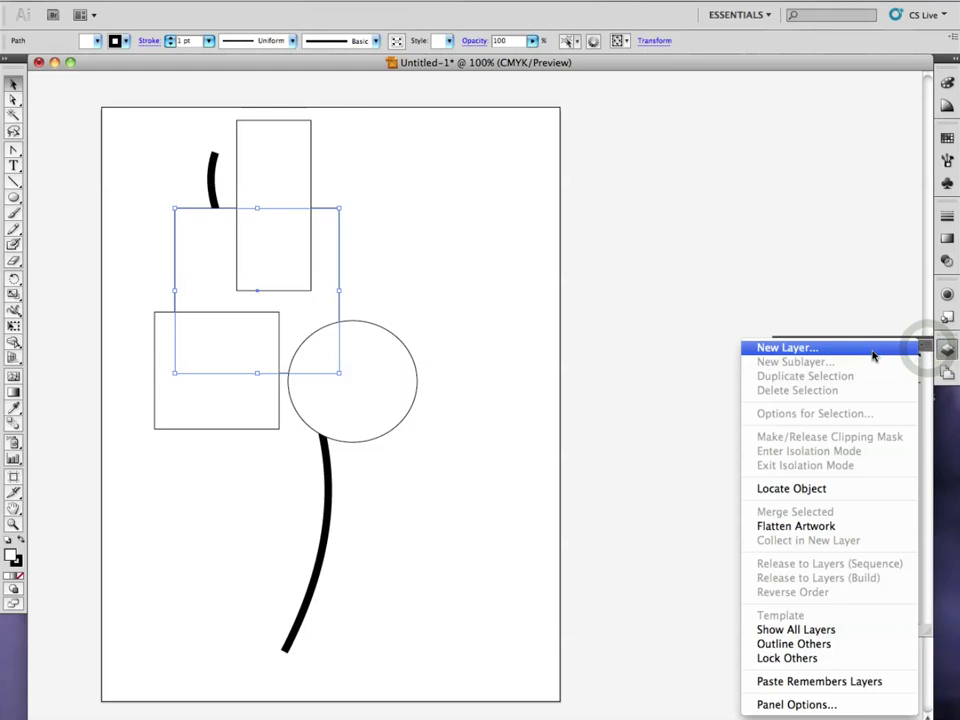
pyautogui.click(651, 674)
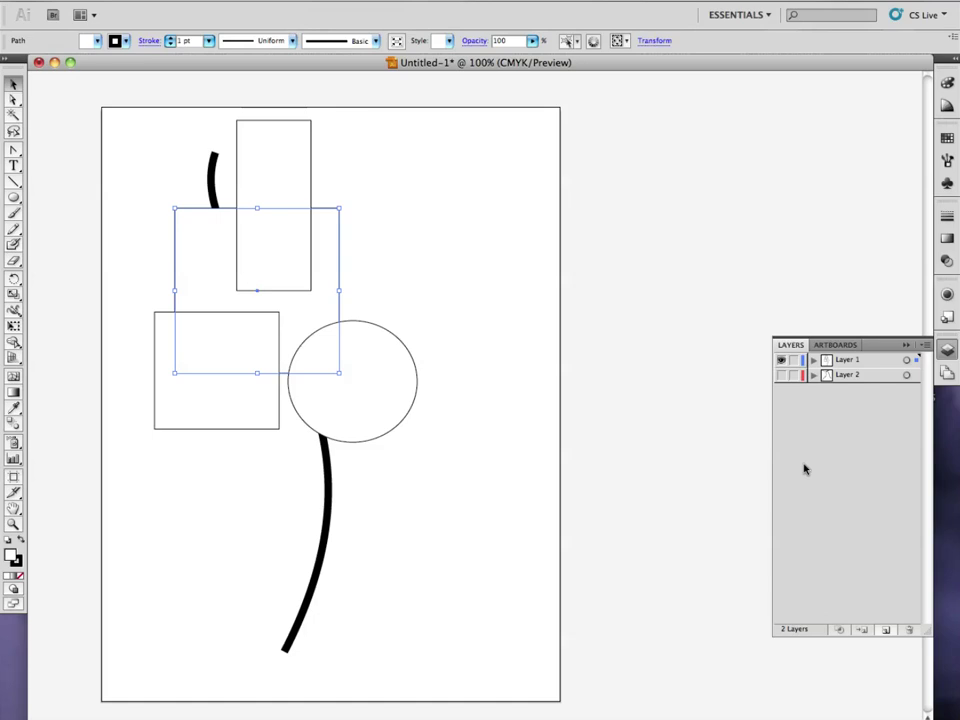
# Make Layer 2 visible, and lock and unlock it
pyautogui.click(782, 374)
pyautogui.click(782, 373)
pyautogui.click(782, 373)
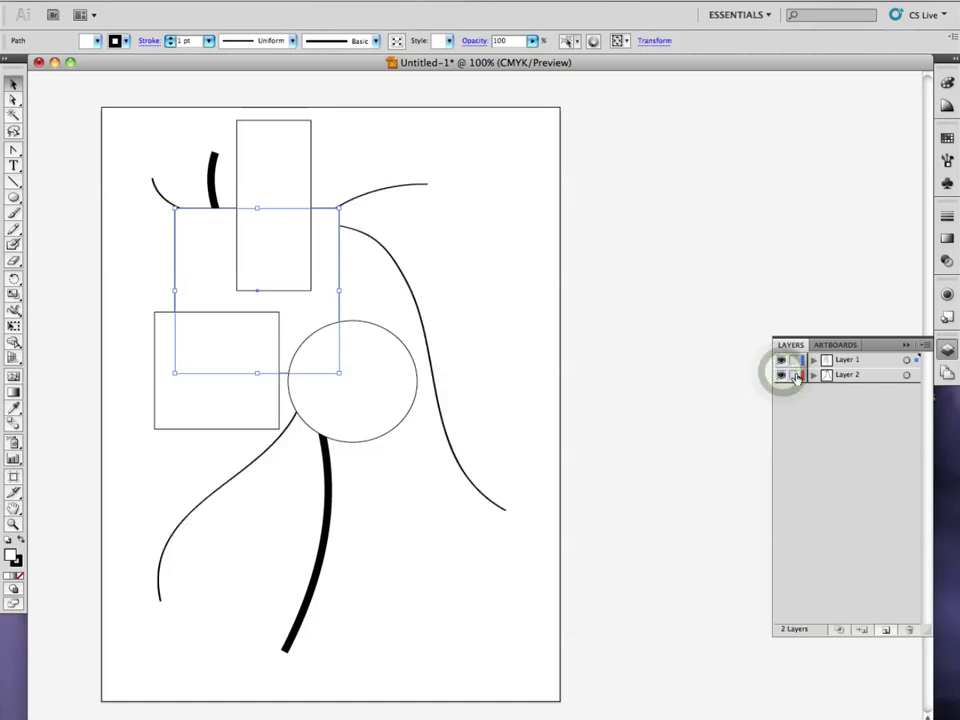
pyautogui.click(795, 375)
pyautogui.click(795, 375)
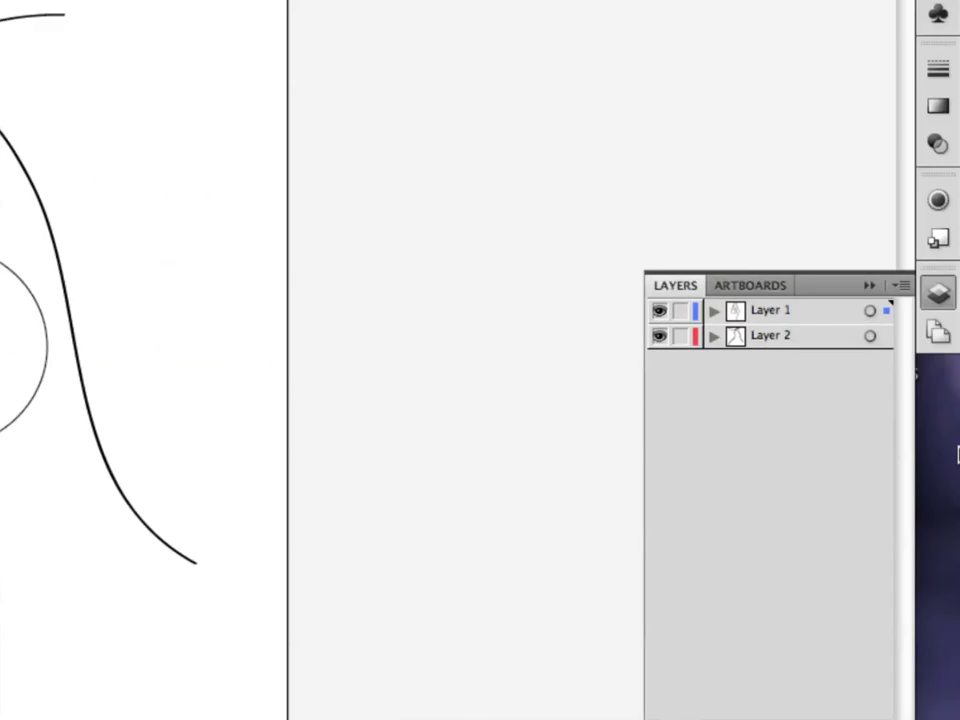
# Expand Layer 1, lock and unlock the small square's path, and unlock the circle's path
pyautogui.click(713, 311)
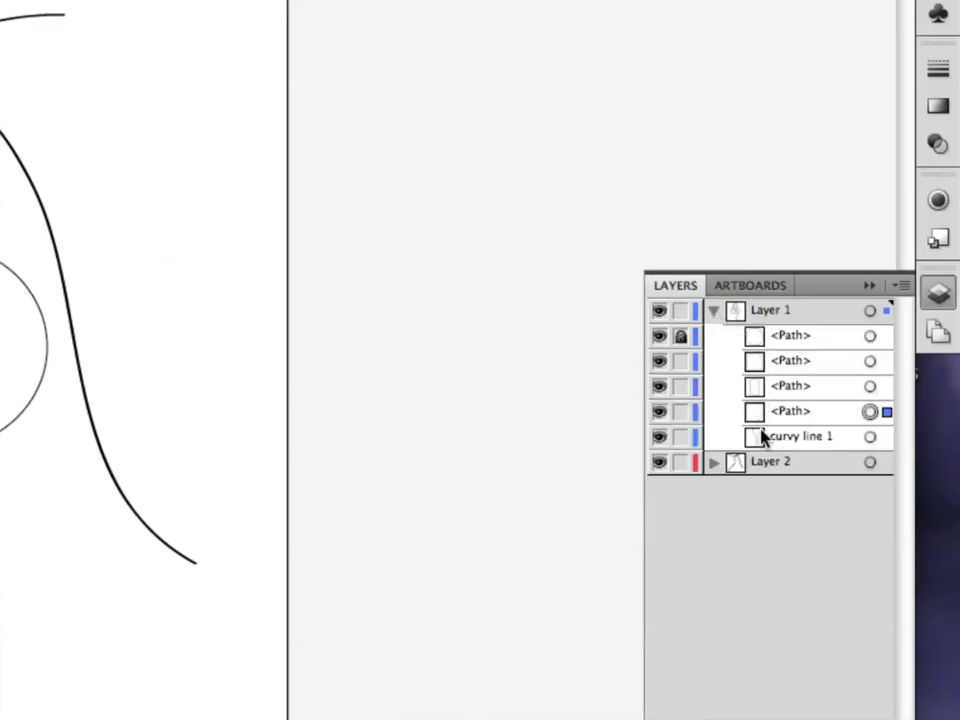
pyautogui.click(680, 362)
pyautogui.click(680, 362)
pyautogui.click(680, 338)
pyautogui.click(683, 386)
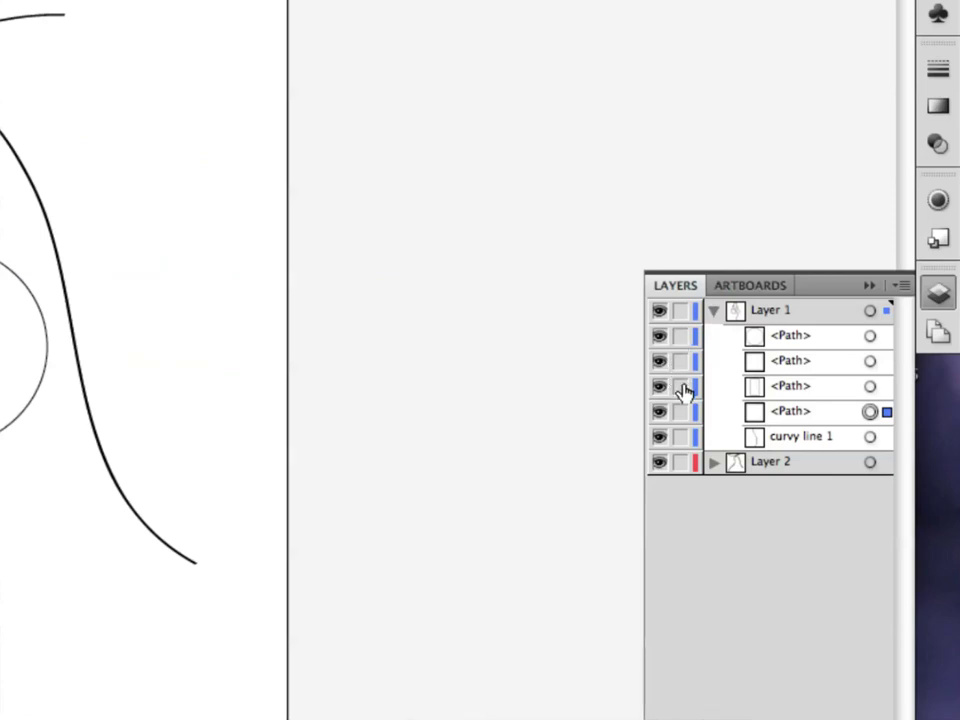
# Lock the whole Layer 1, collapse it and unlock it again
pyautogui.click(681, 311)
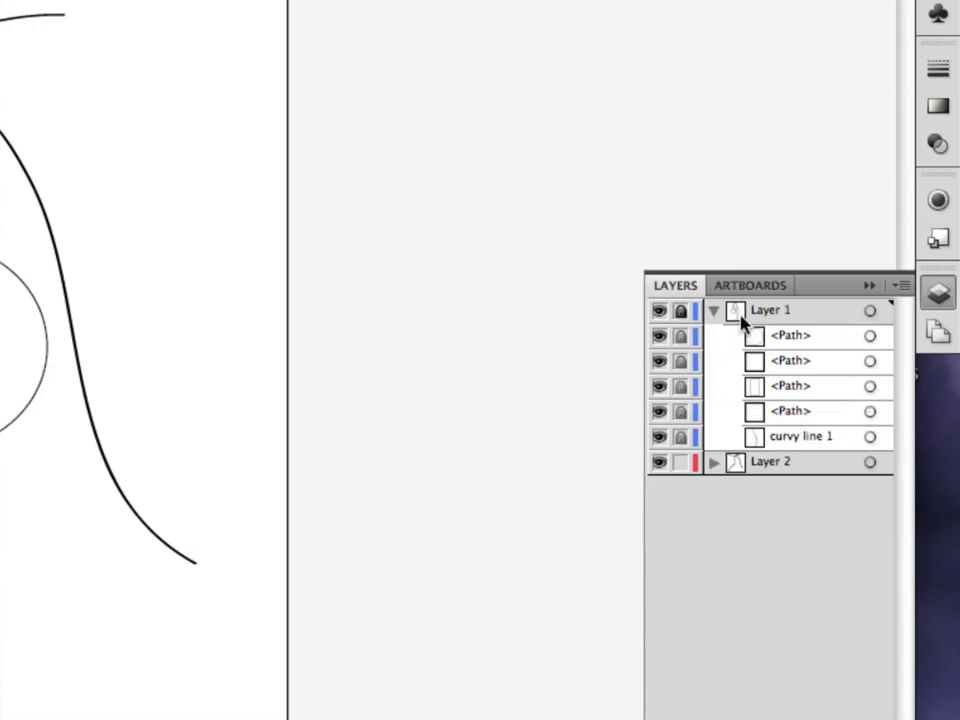
pyautogui.click(714, 311)
pyautogui.click(683, 312)
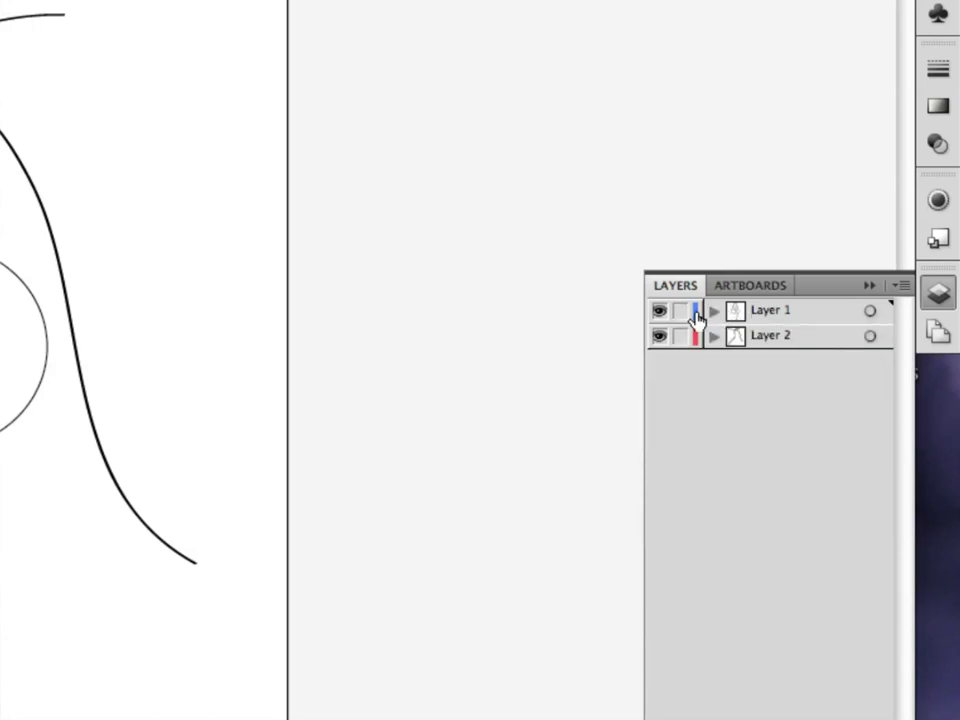
pyautogui.scroll(-5, 421, 361)
pyautogui.scroll(5, 421, 362)
pyautogui.click(238, 488)
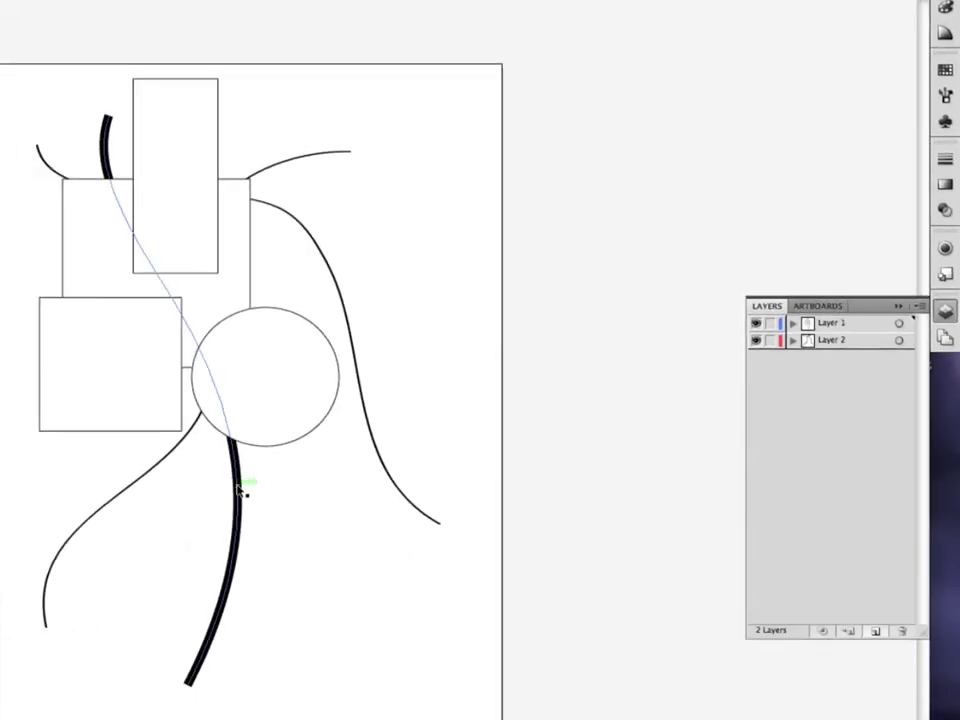
pyautogui.rightClick(240, 489)
pyautogui.moveTo(281, 652)
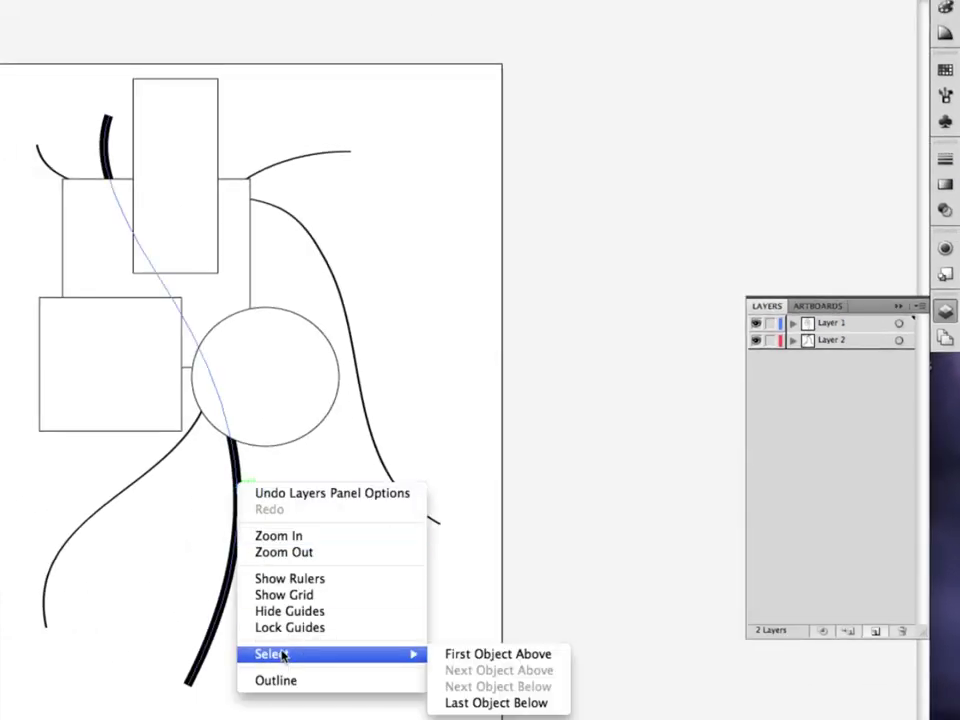
pyautogui.click(240, 468)
pyautogui.hscroll(-5, 240, 468)
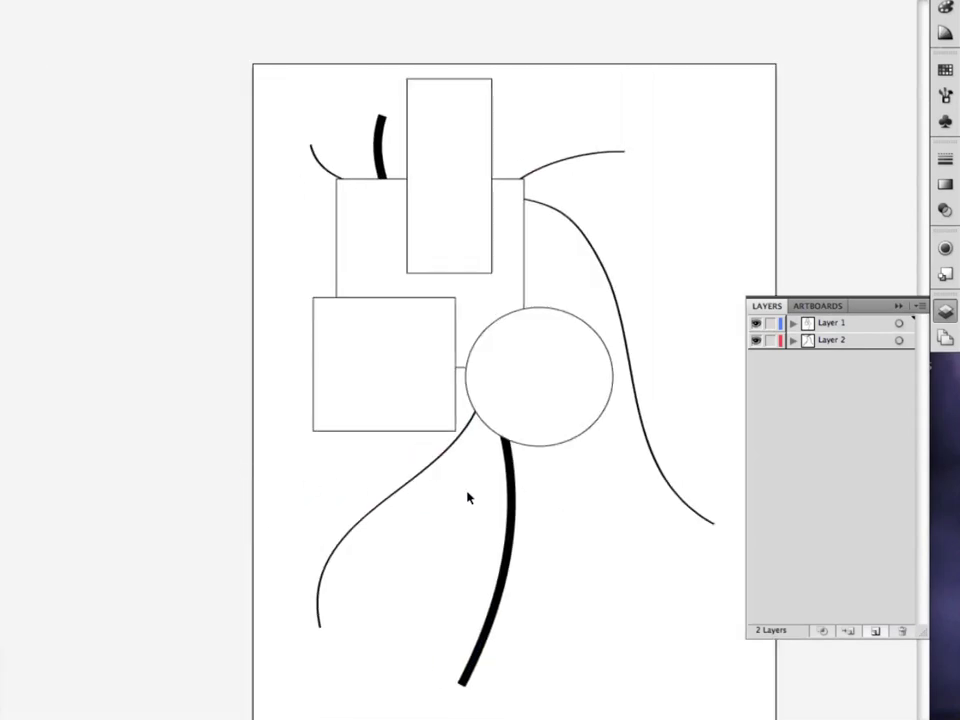
pyautogui.rightClick(512, 481)
pyautogui.click(516, 482)
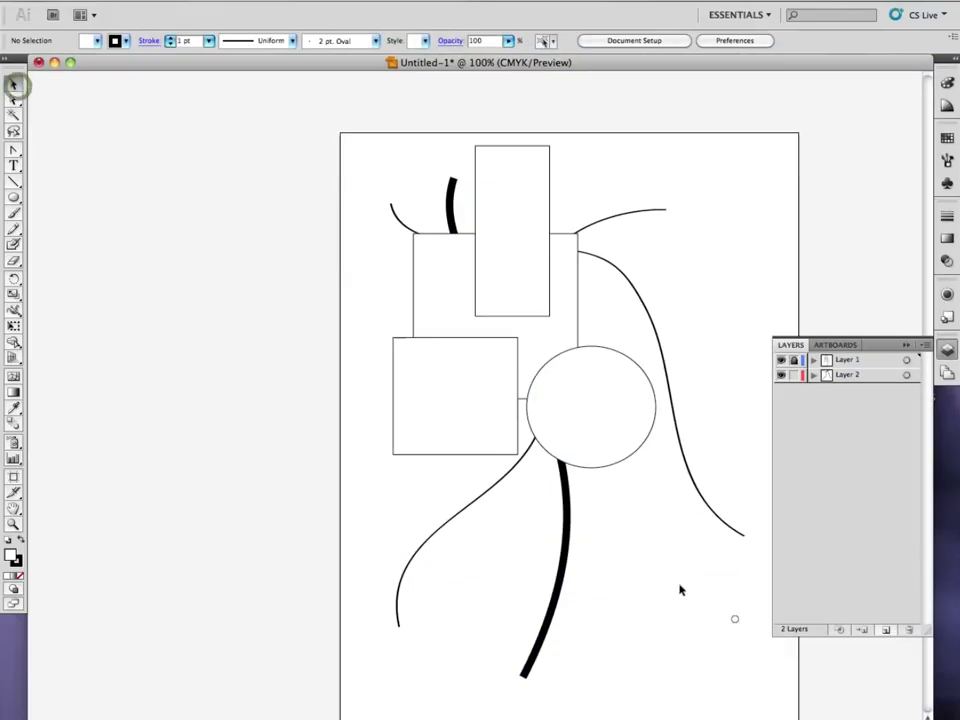
pyautogui.click(566, 514)
pyautogui.rightClick(566, 516)
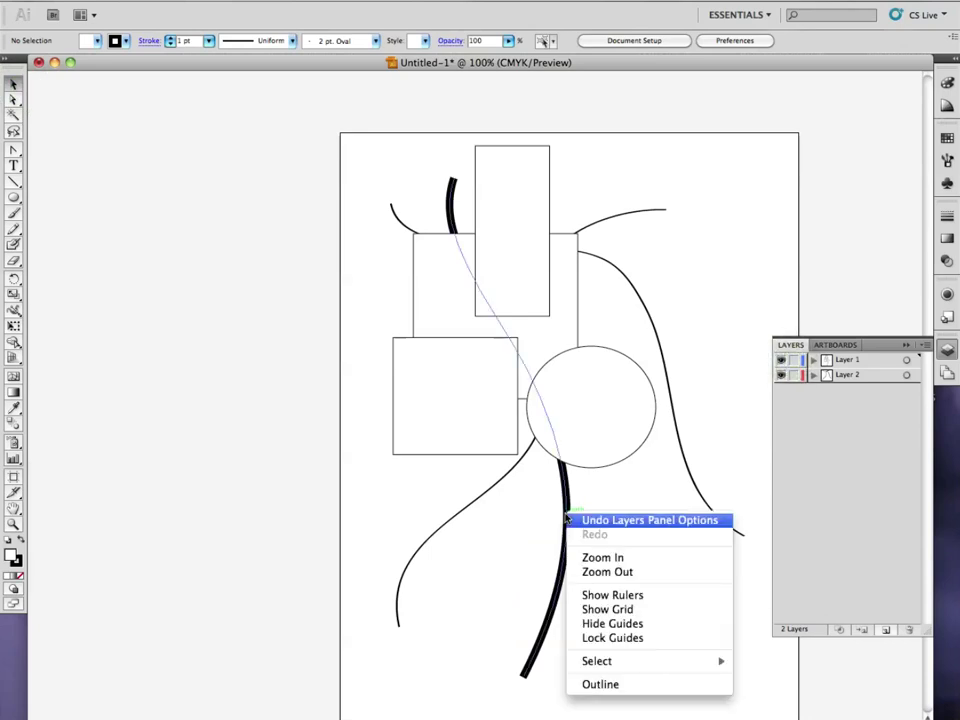
pyautogui.click(544, 549)
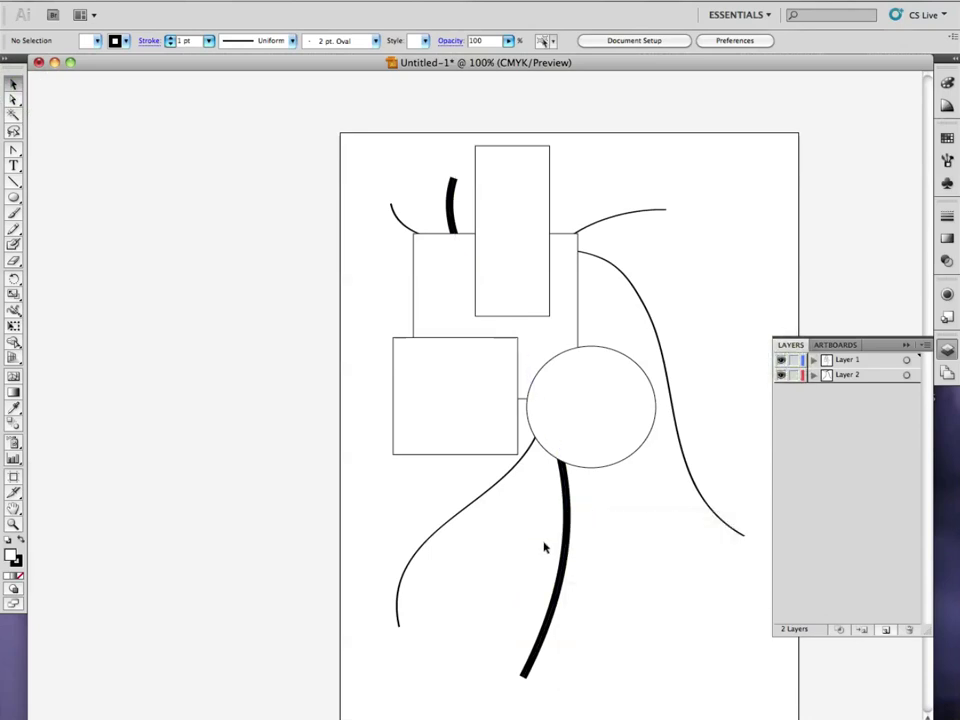
# Expand Layer 1 and bring the thick curvy line forward by one level in its stacking order
pyautogui.click(813, 360)
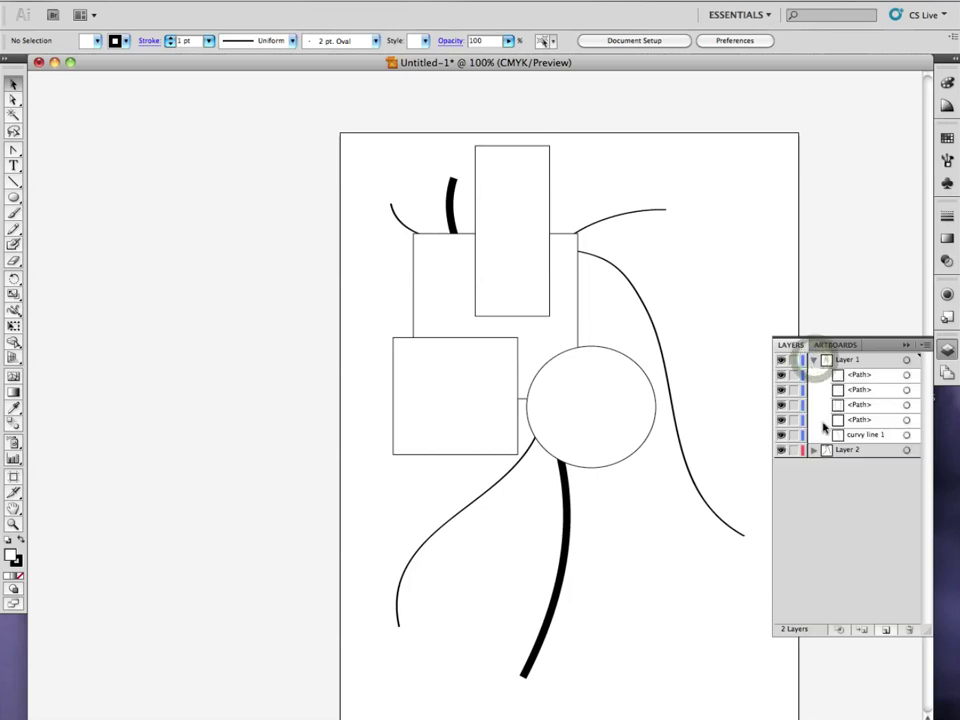
pyautogui.click(562, 565)
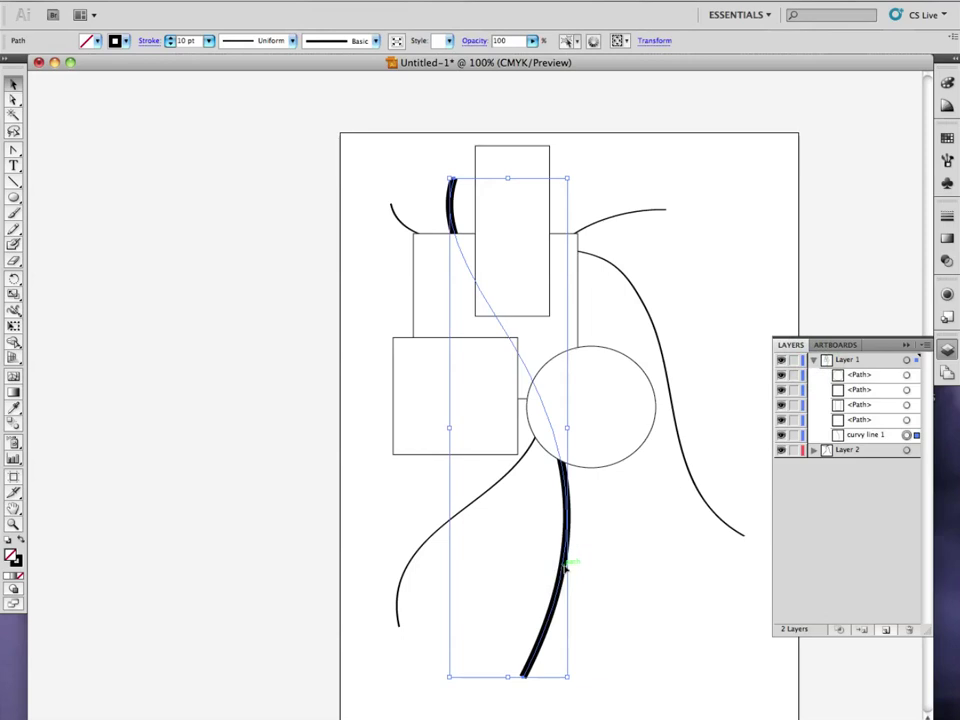
pyautogui.rightClick(566, 563)
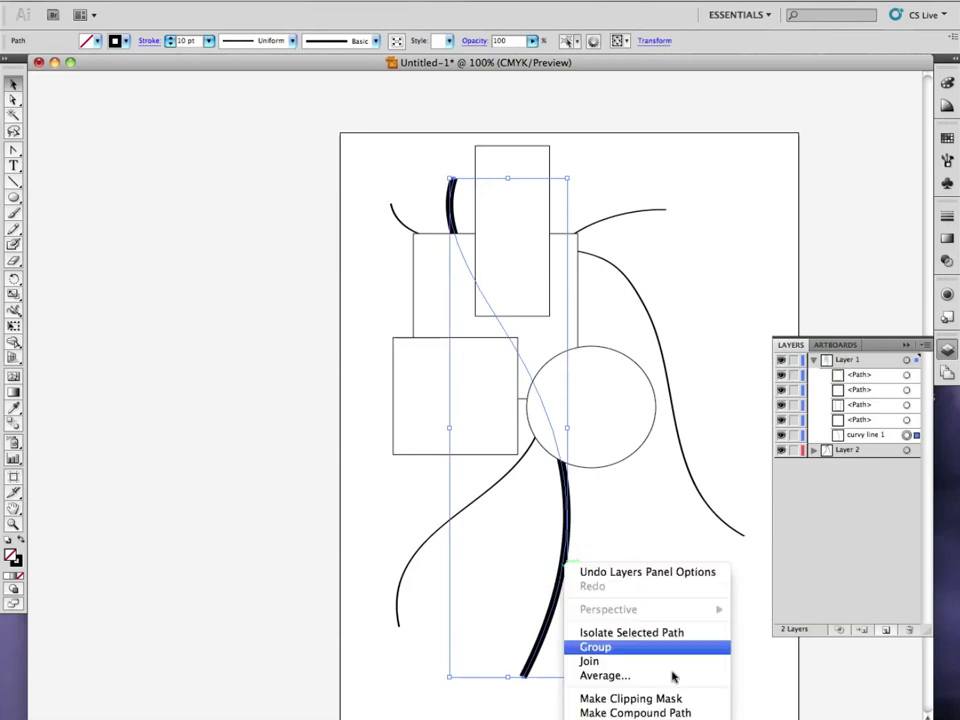
pyautogui.moveTo(600, 717)
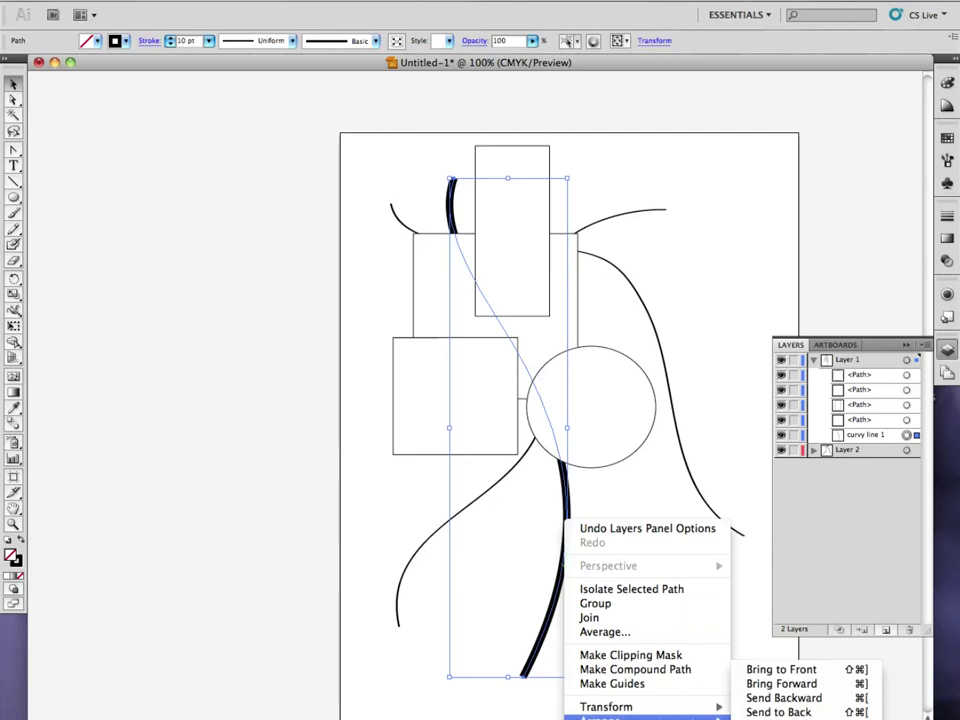
pyautogui.click(781, 684)
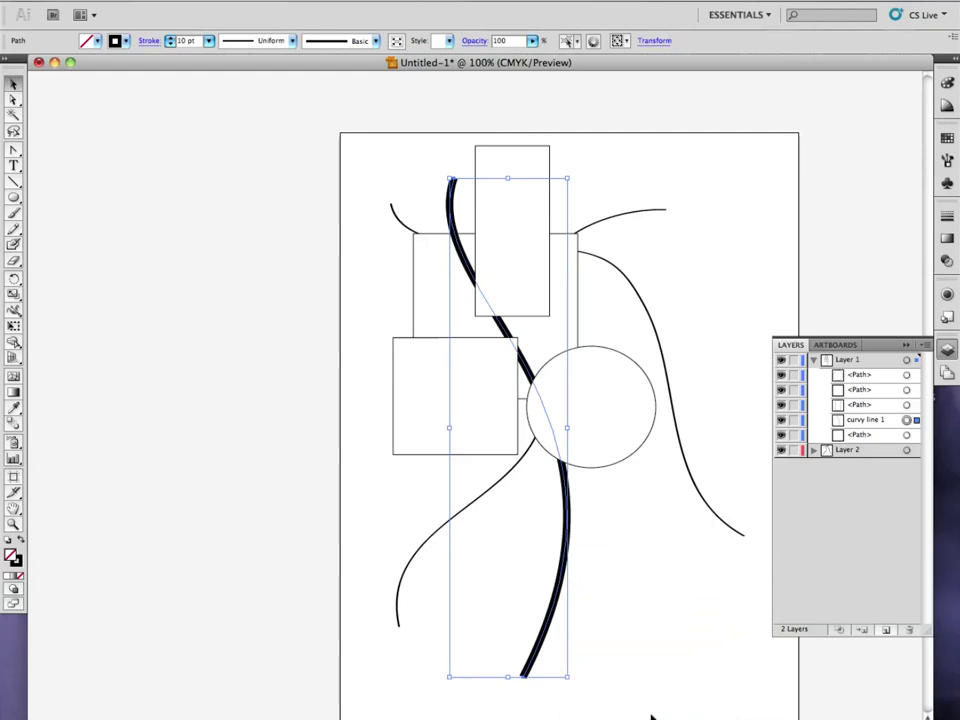
# Bring the thick curvy line to the front of all the other paths in Layer 1
pyautogui.rightClick(555, 617)
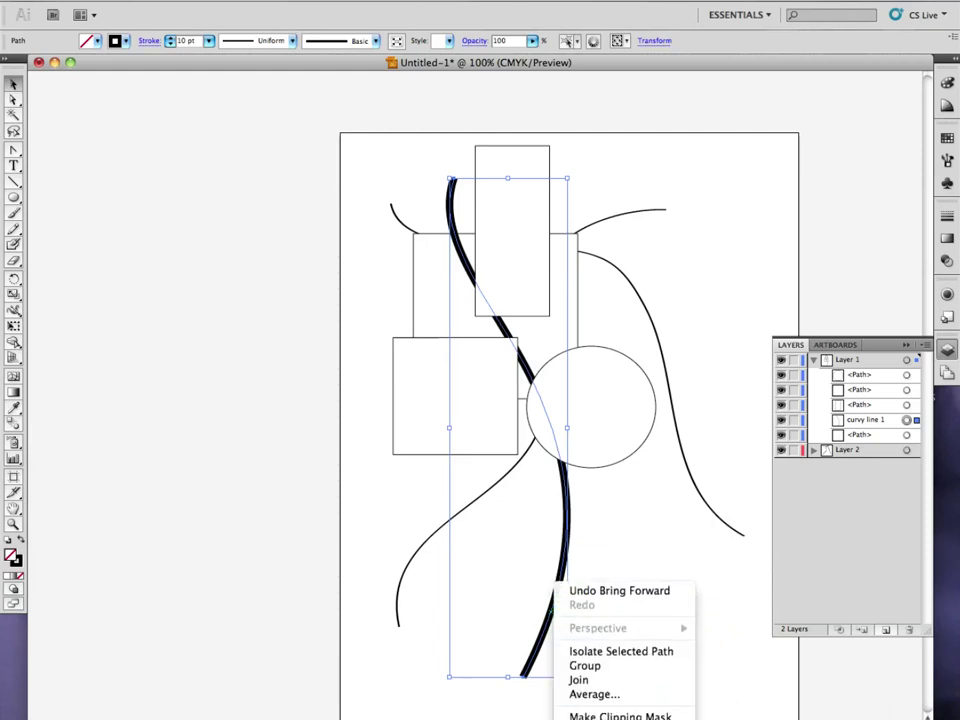
pyautogui.moveTo(600, 716)
pyautogui.click(755, 609)
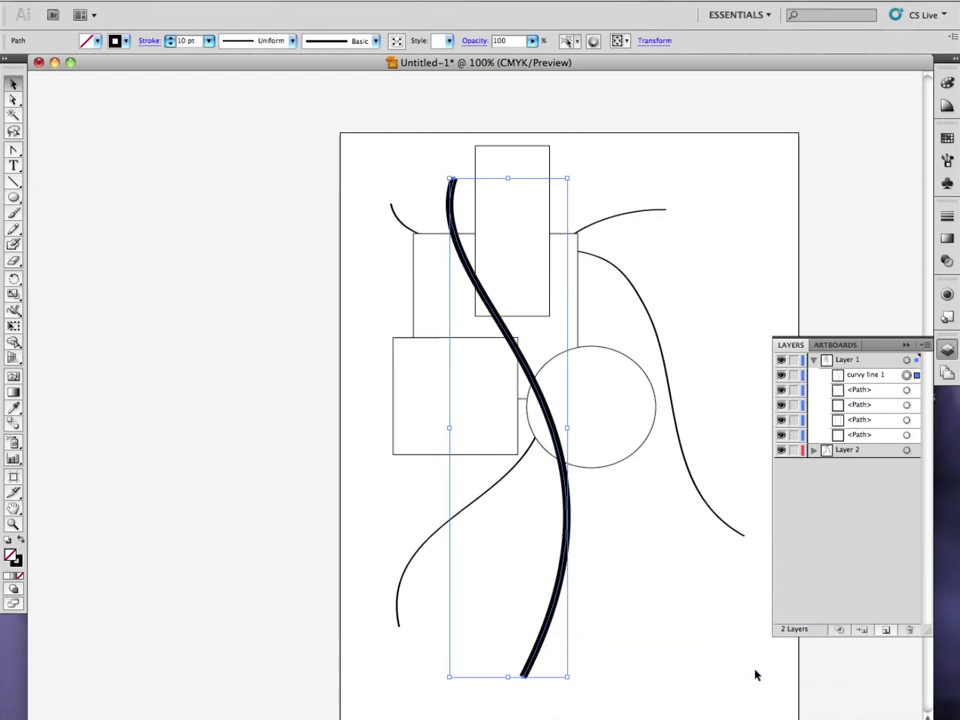